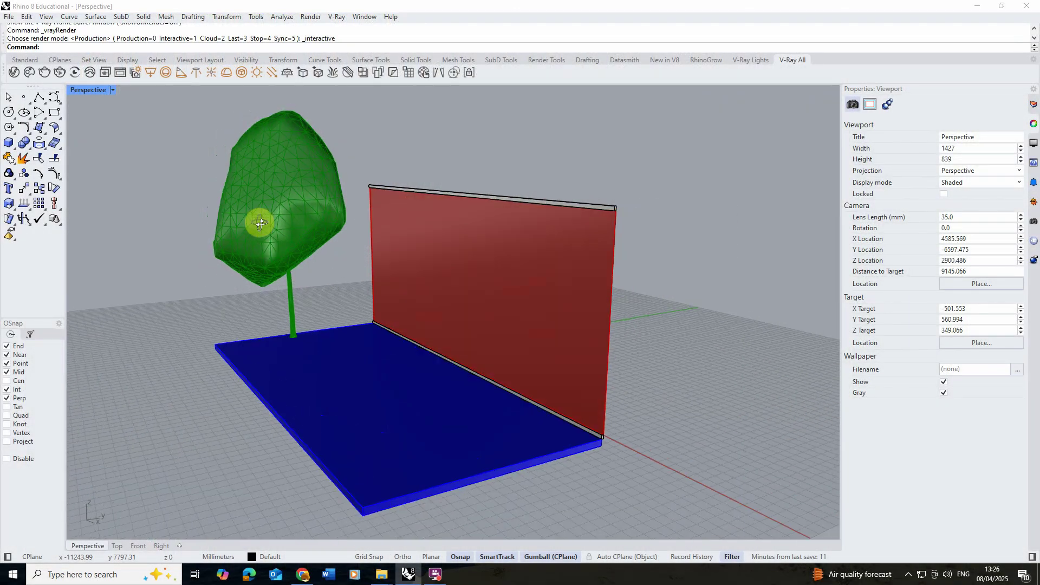
- Orbit the Perspective view to face the wall and select the red wall
right_drag(233, 213, 290, 226)
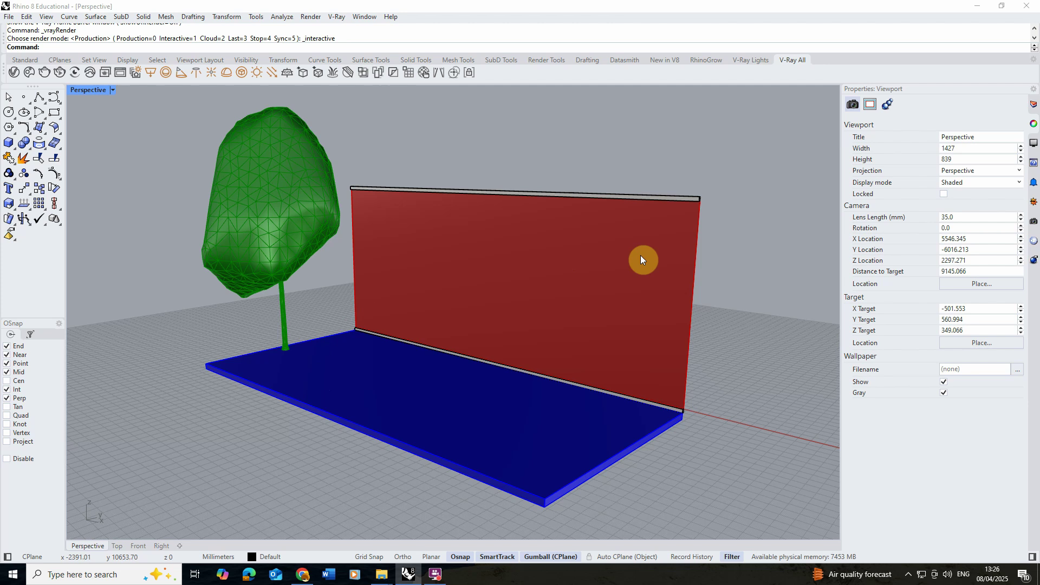
click(671, 261)
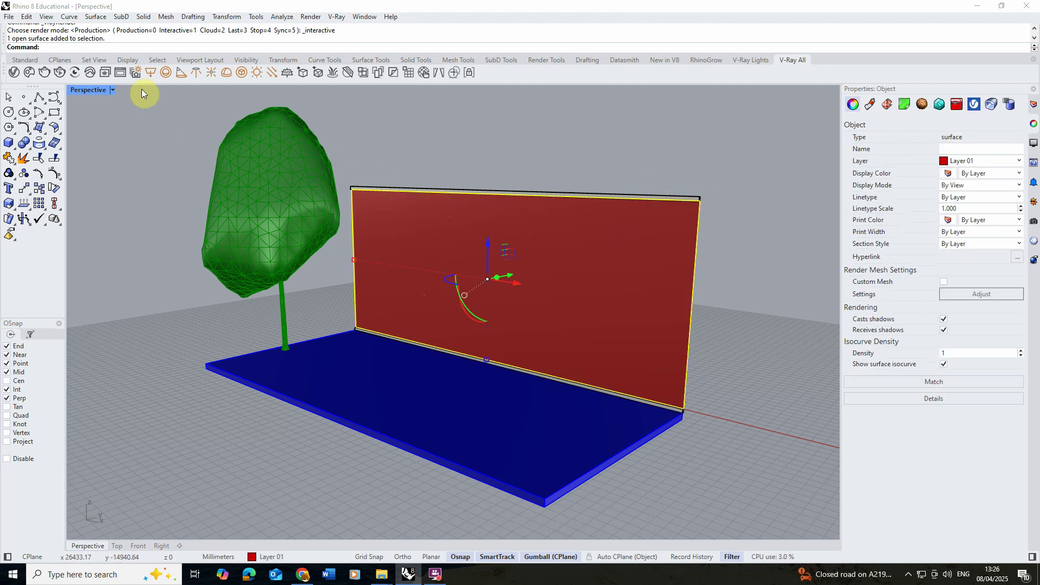
- Start a V-Ray interactive render, orbit the view, deselect the wall and reposition the frame buffer
click(121, 72)
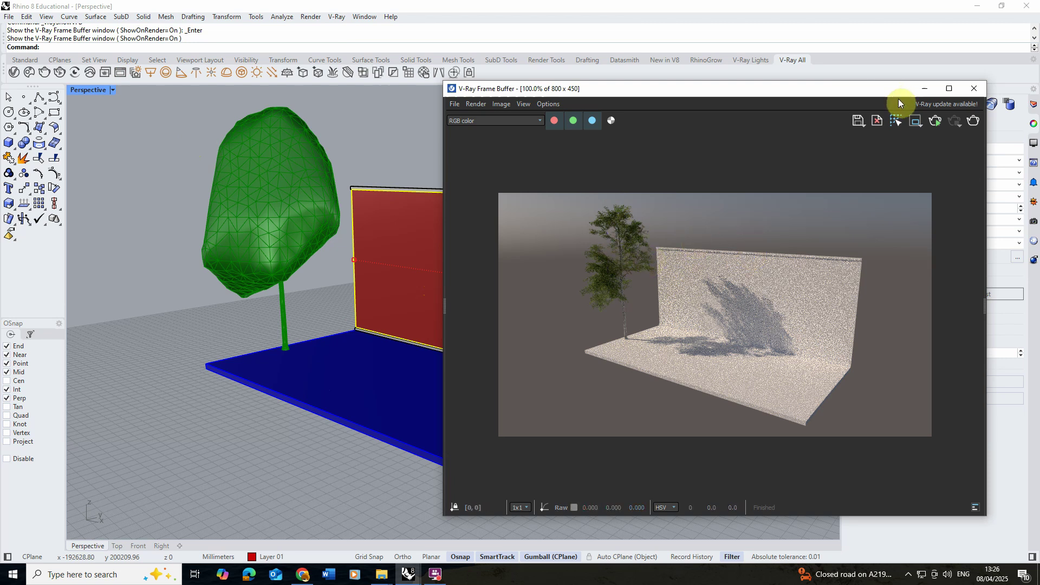
click(937, 123)
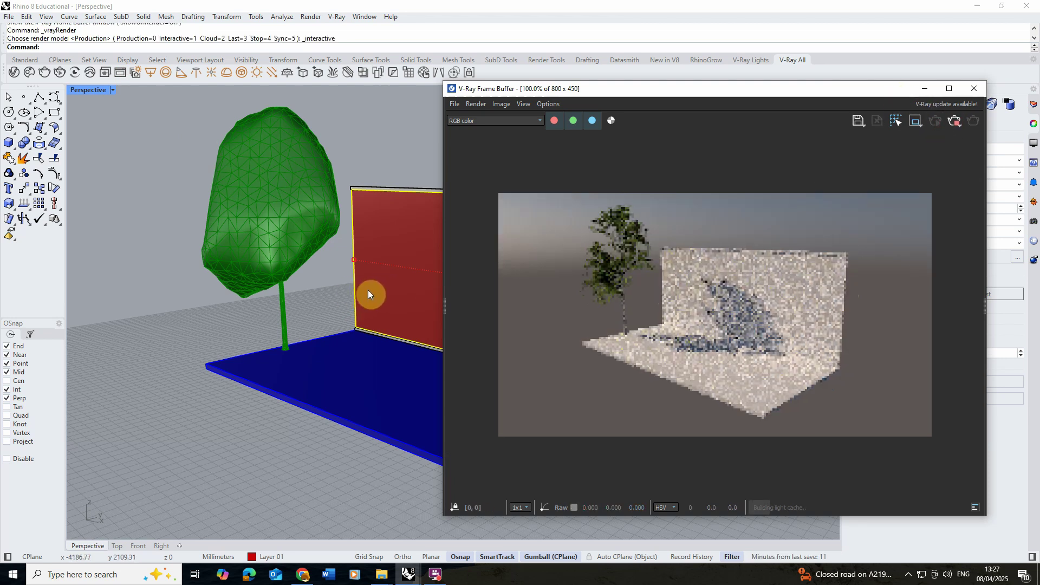
right_drag(375, 294, 399, 295)
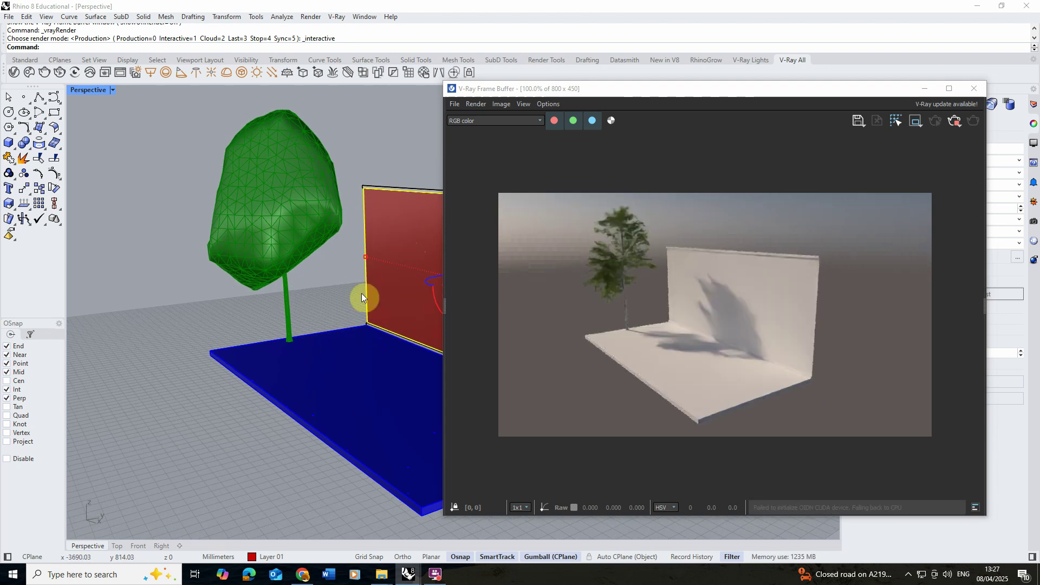
click(337, 276)
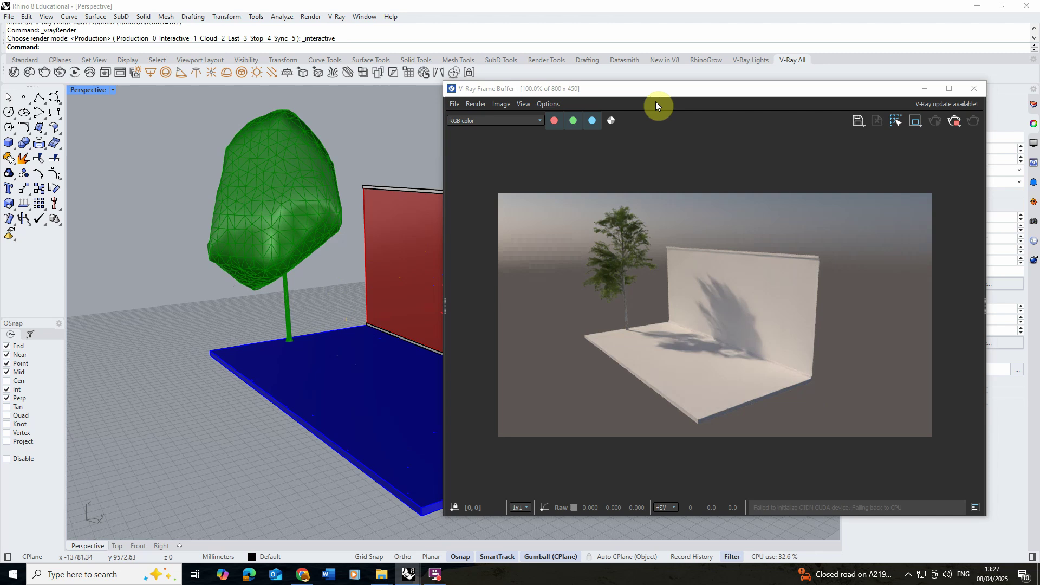
drag(647, 93, 670, 84)
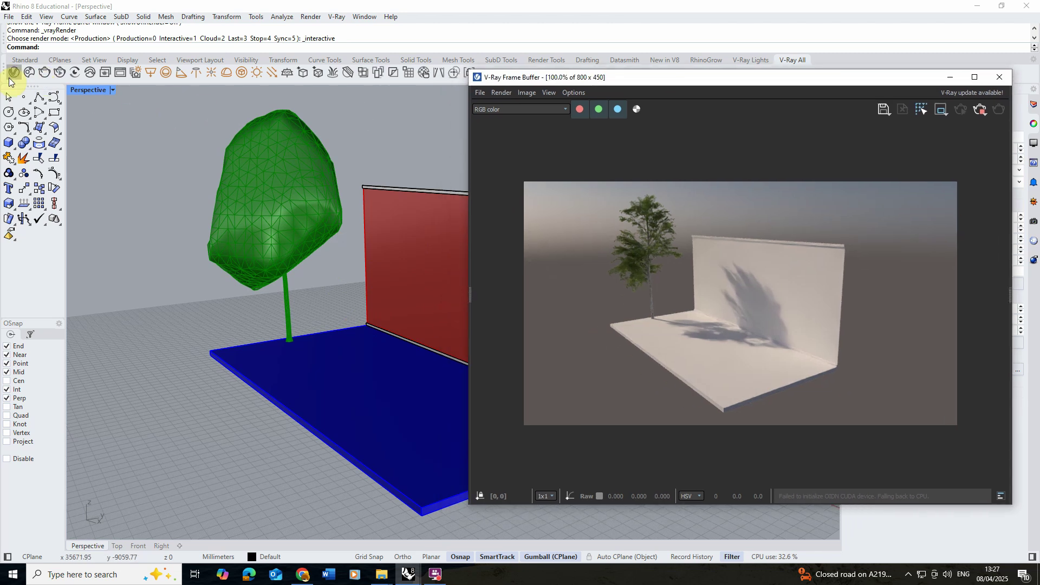
- Open the V-Ray Asset Editor and arrange it beside the frame buffer
click(14, 72)
drag(483, 105, 198, 84)
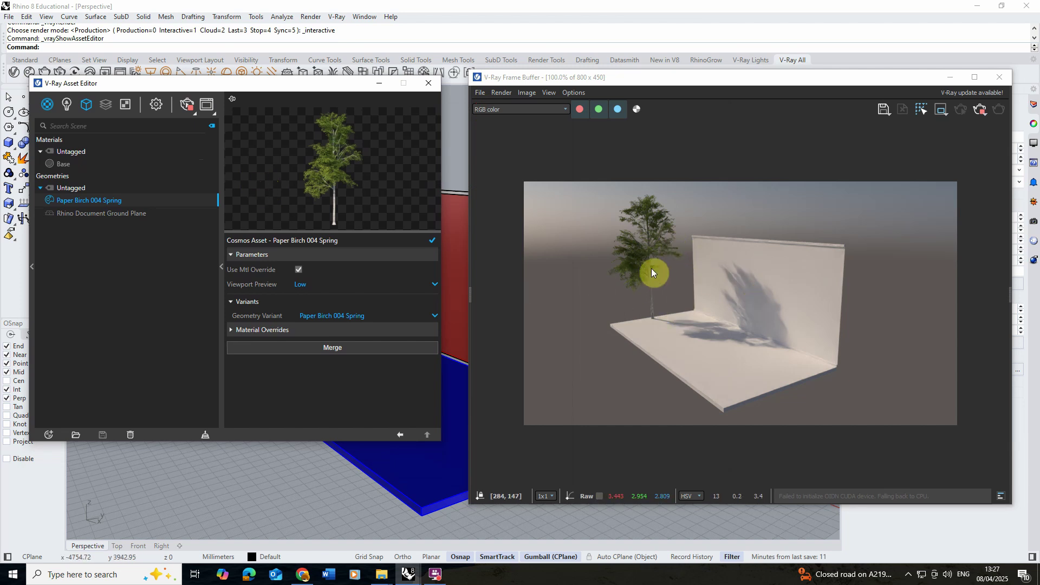
drag(626, 81, 639, 82)
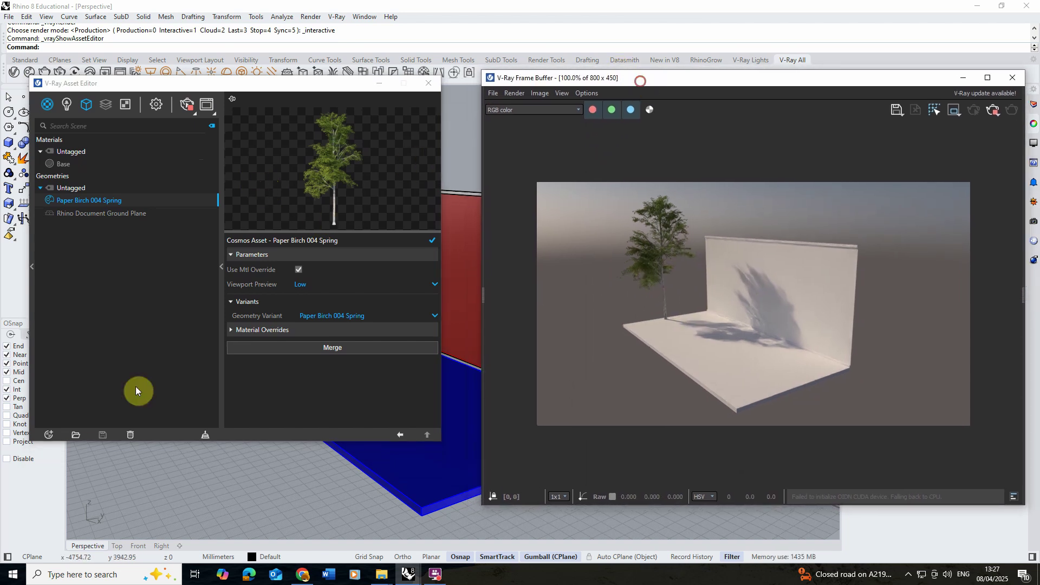
- Create a new Generic material and rename it Metal
click(50, 435)
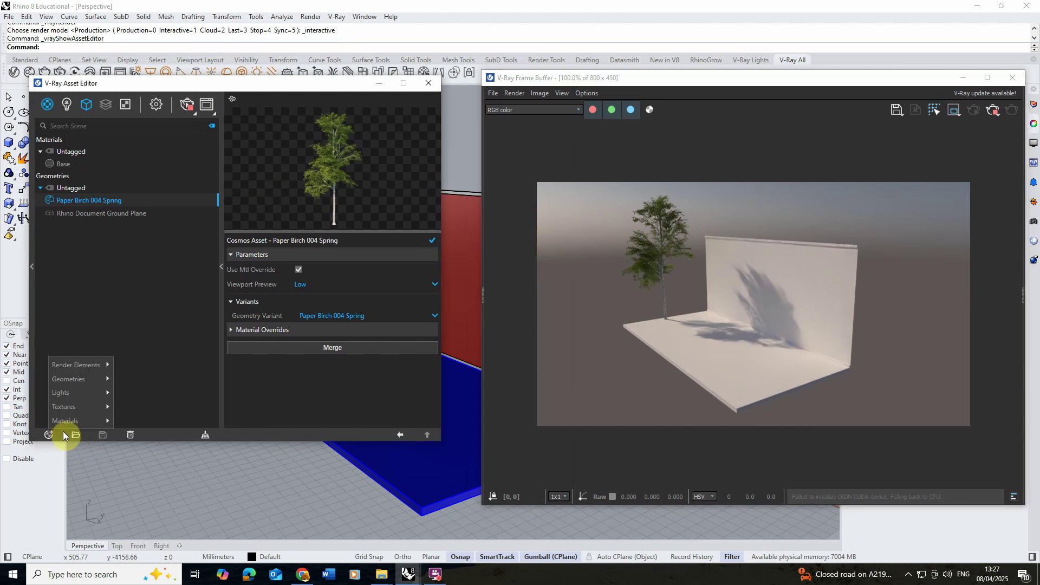
mouse_move(108, 423)
click(158, 254)
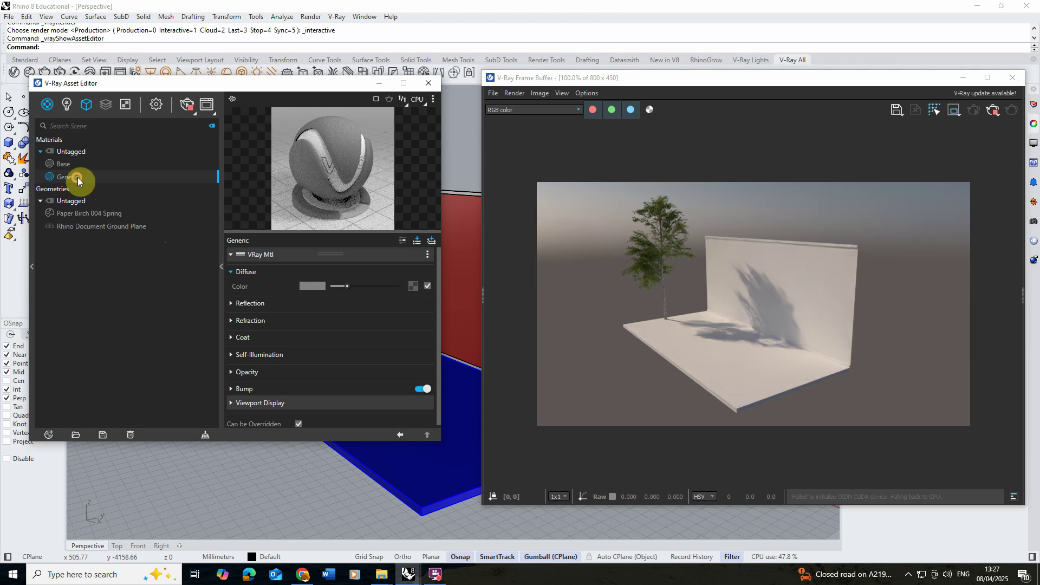
double_click(90, 177)
click(123, 350)
- Review the Poly Haven Factory Wall texture page (2K at 13.15 MB), then return toward Rhino
click(302, 574)
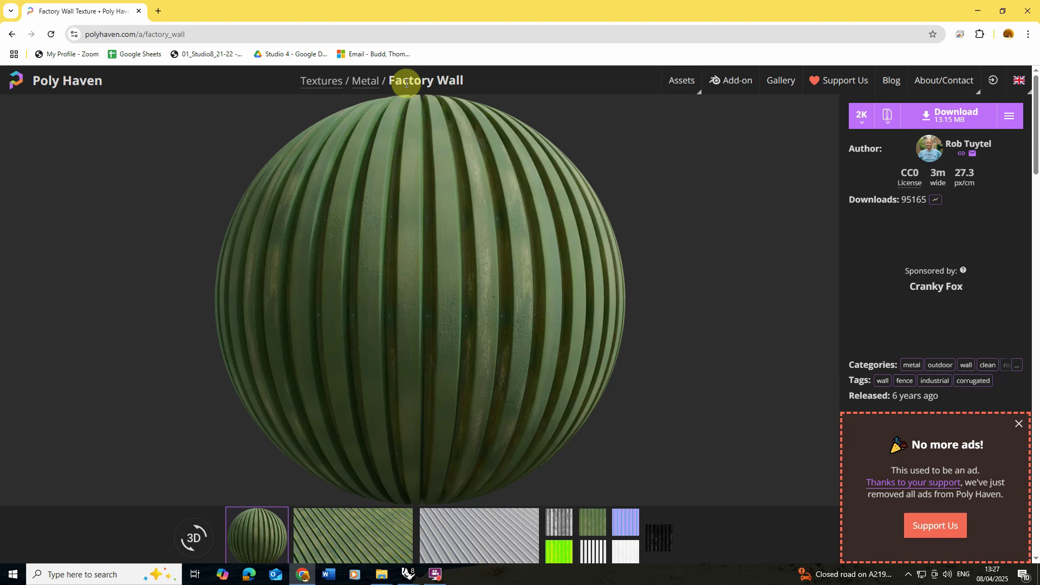
scroll(339, 276, down, 1)
scroll(339, 274, down, 1)
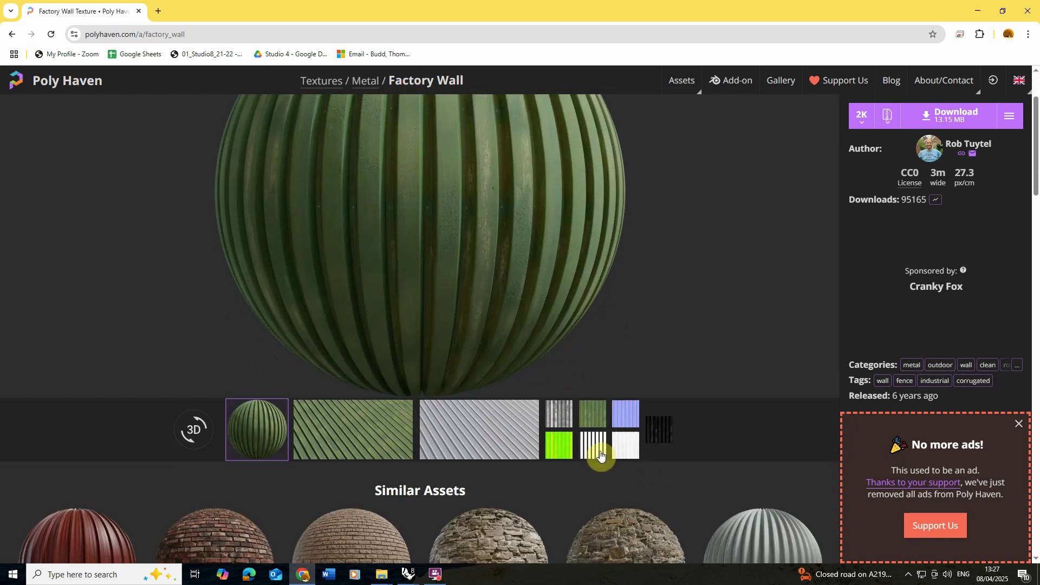
scroll(602, 441, up, 2)
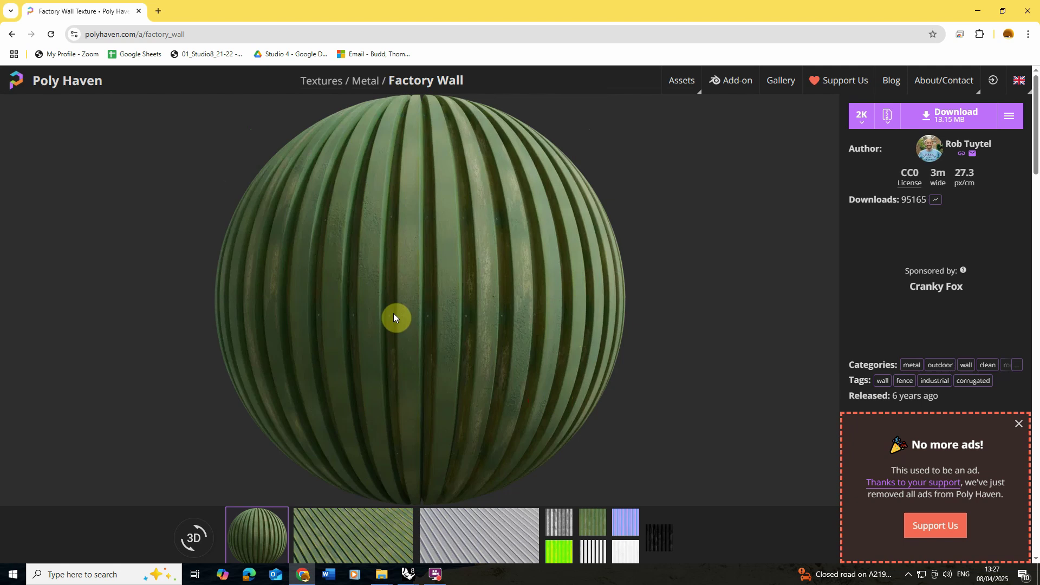
scroll(394, 317, down, 1)
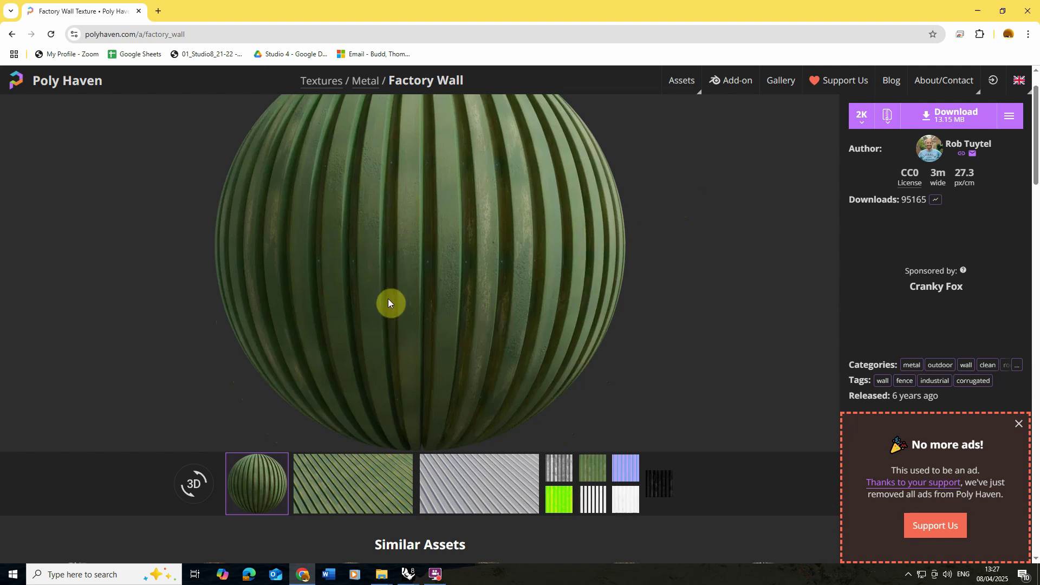
click(405, 579)
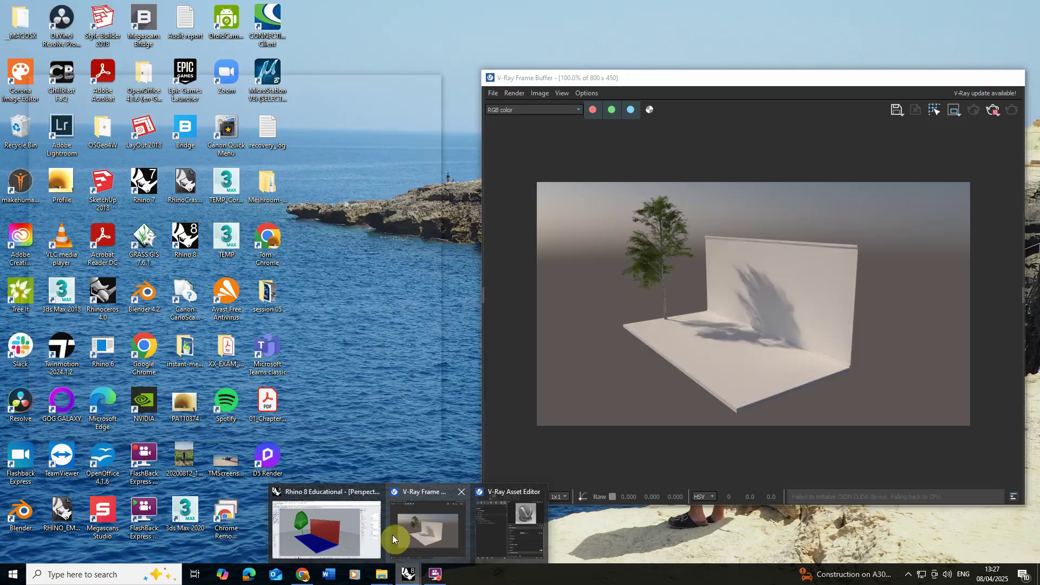
- Load factory_wall_diff_2k as a Bitmap texture in the Metal material's Diffuse Color slot
click(402, 540)
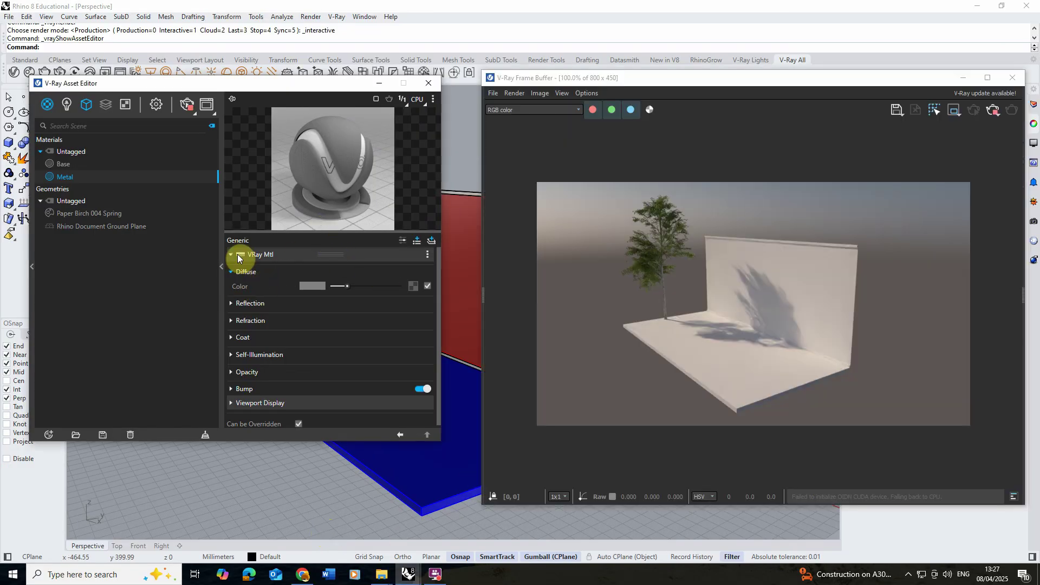
click(412, 286)
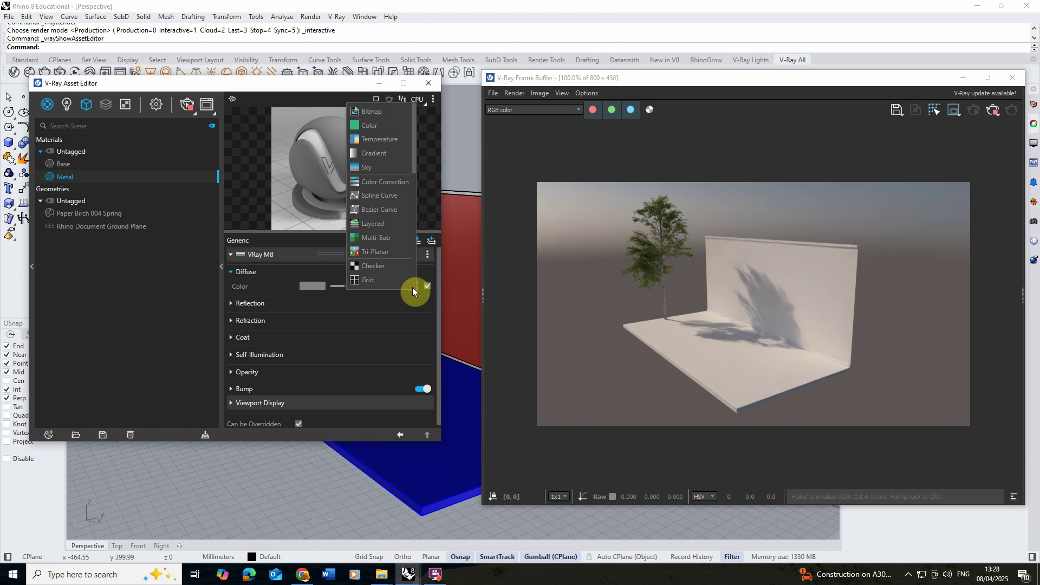
click(370, 112)
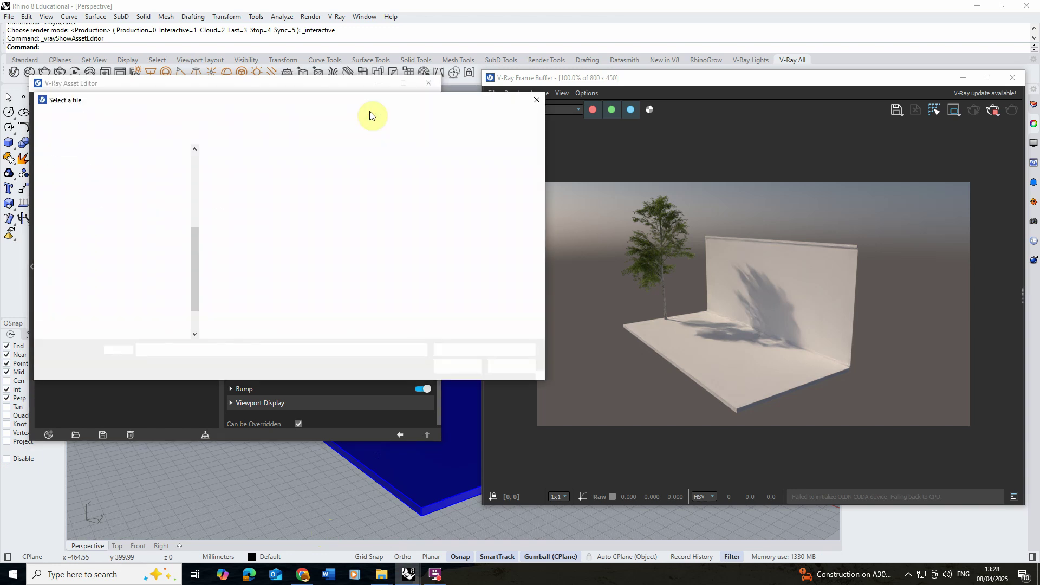
click(381, 176)
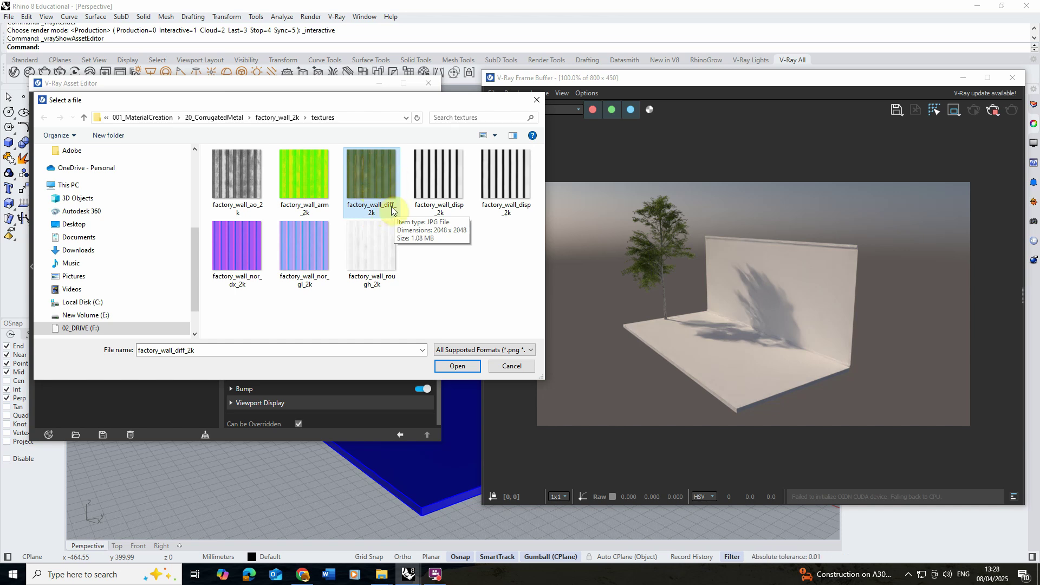
click(457, 367)
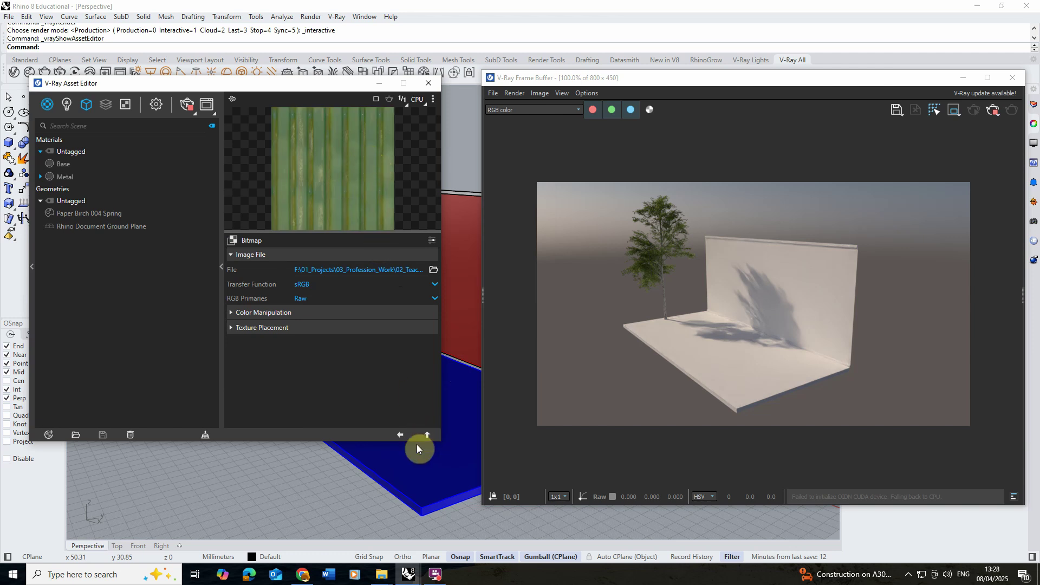
- Apply the Metal material to the red wall and reopen the V-Ray frame buffer
click(402, 436)
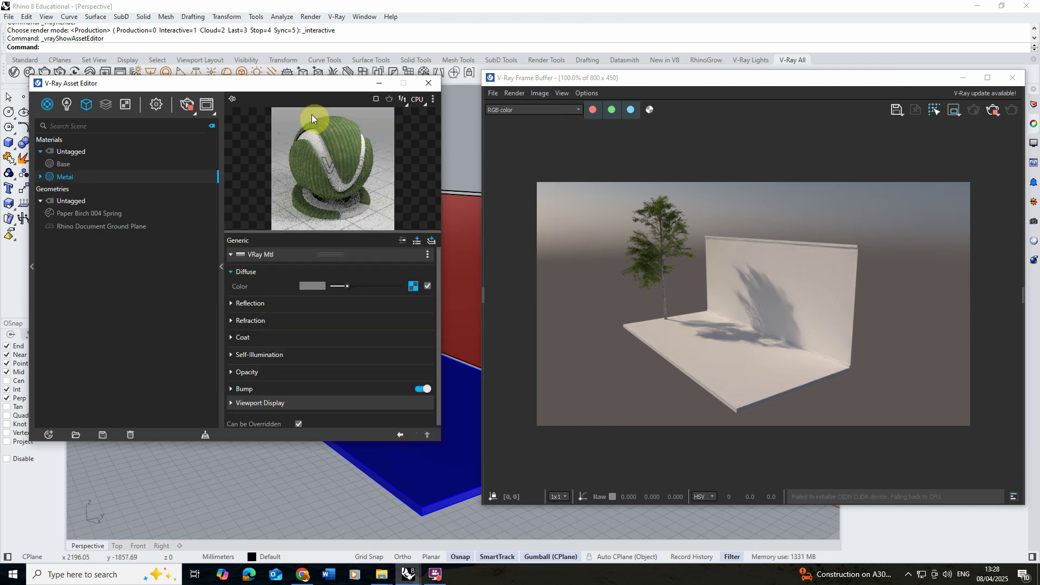
drag(318, 85, 298, 101)
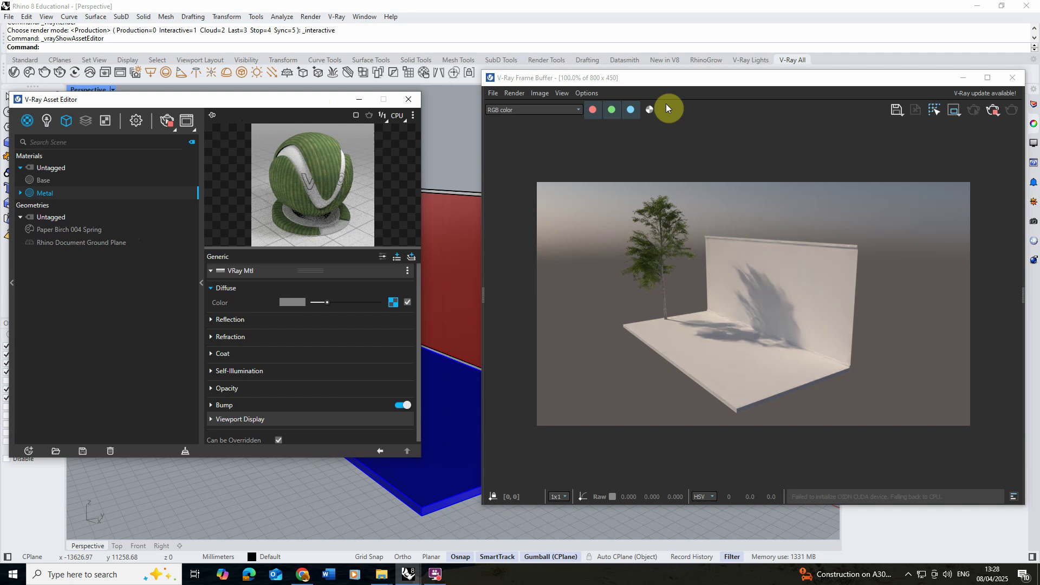
click(992, 109)
click(964, 78)
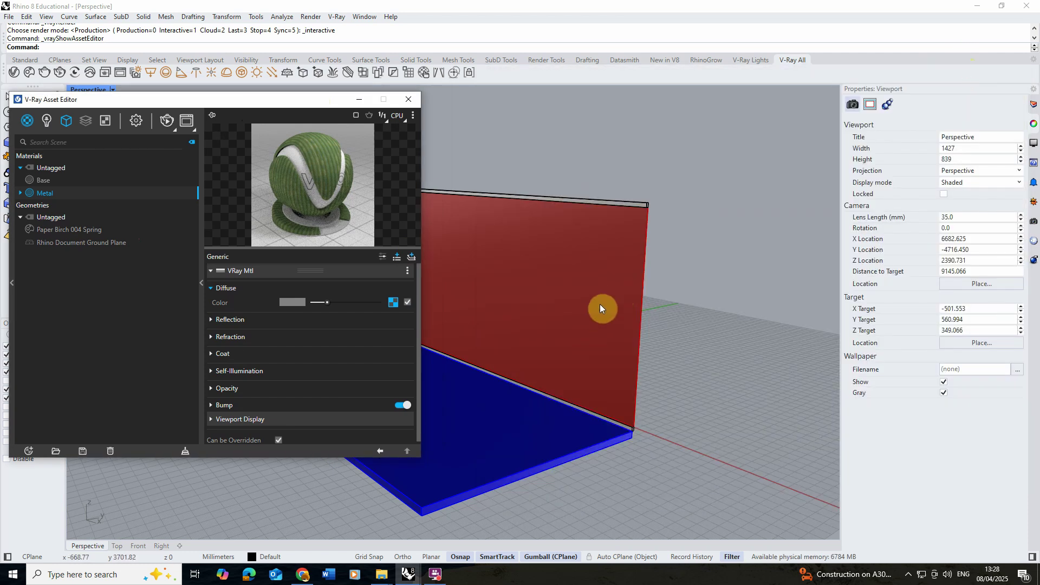
click(601, 306)
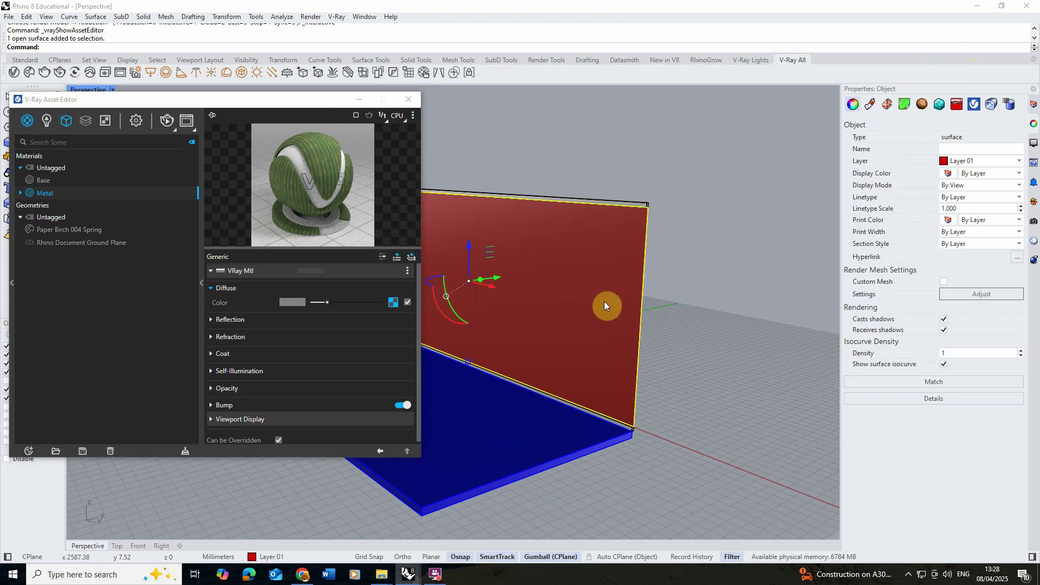
right_click(63, 199)
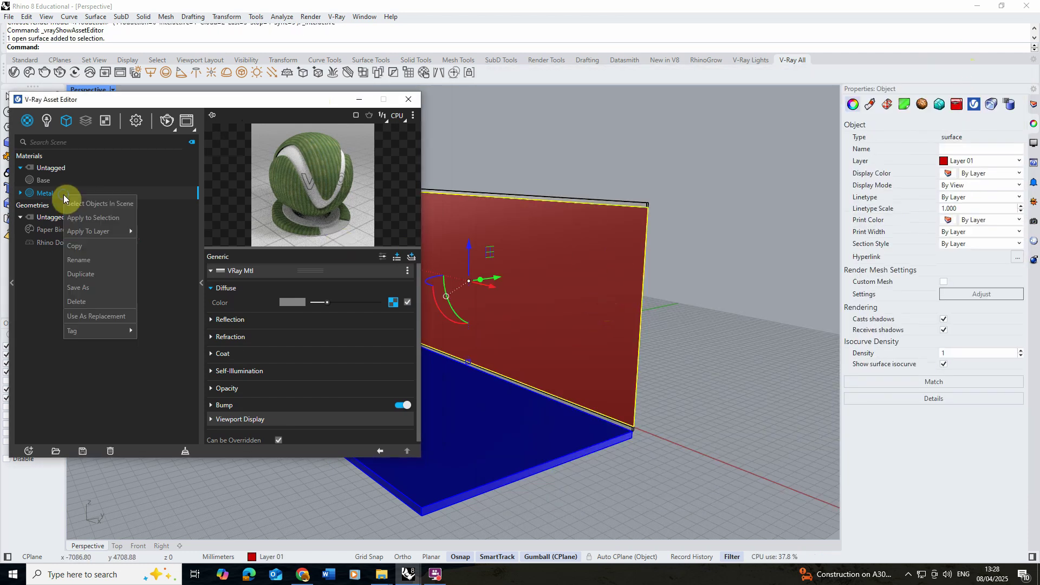
click(89, 218)
click(186, 121)
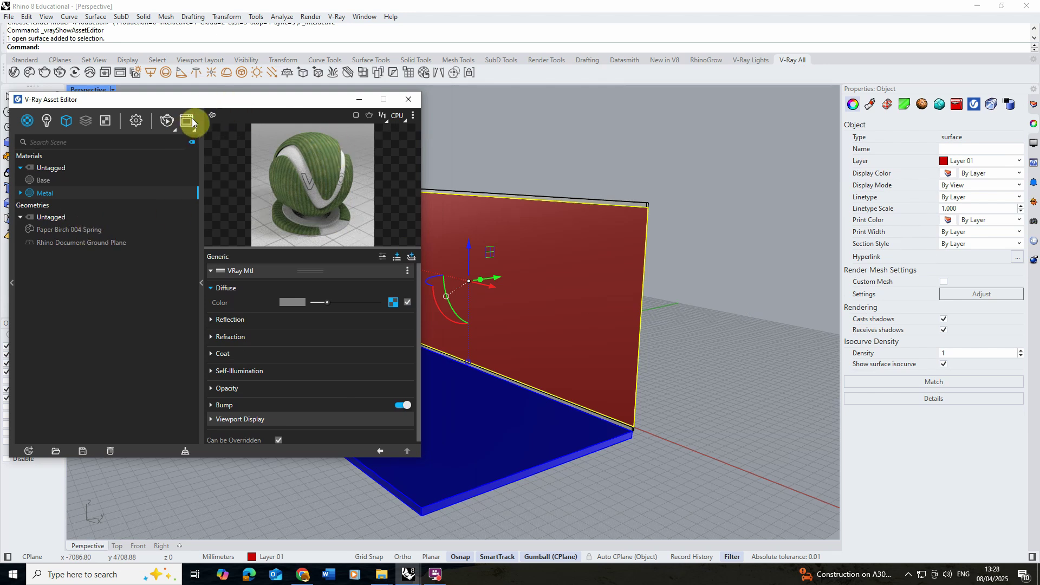
- Run a live render of the green corrugated wall and select the wall to show its properties
click(981, 114)
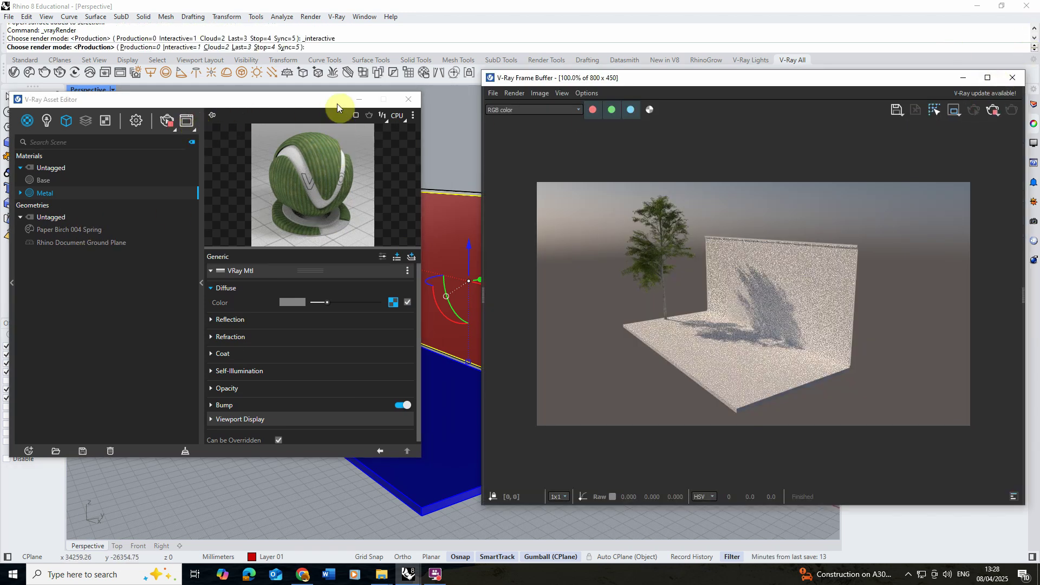
click(361, 99)
scroll(201, 233, down, 1)
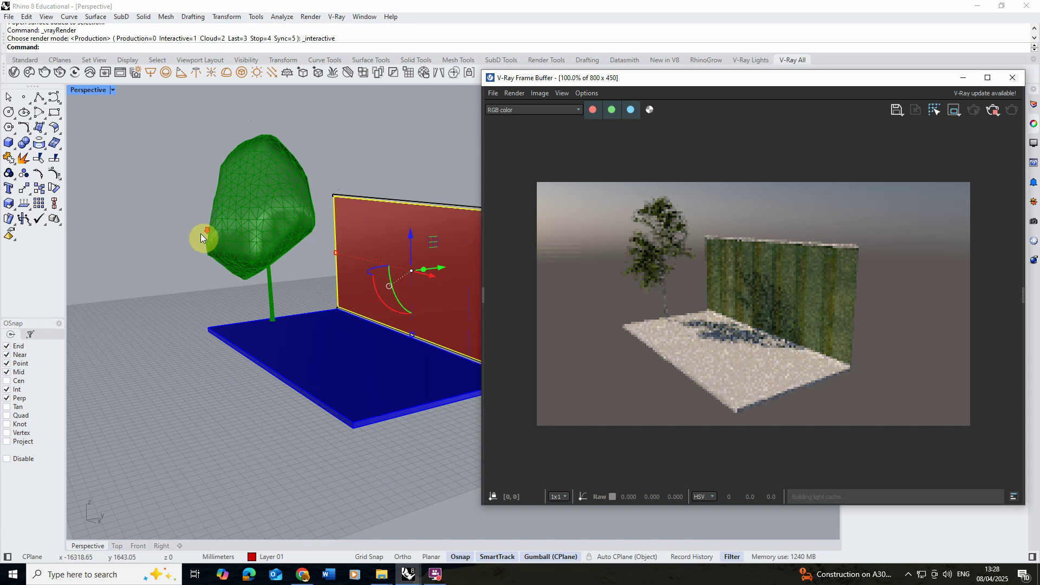
scroll(428, 245, up, 5)
mouse_move(365, 246)
right_down()
mouse_move(340, 307)
mouse_move(318, 239)
mouse_move(297, 236)
mouse_move(379, 244)
mouse_move(363, 241)
right_up()
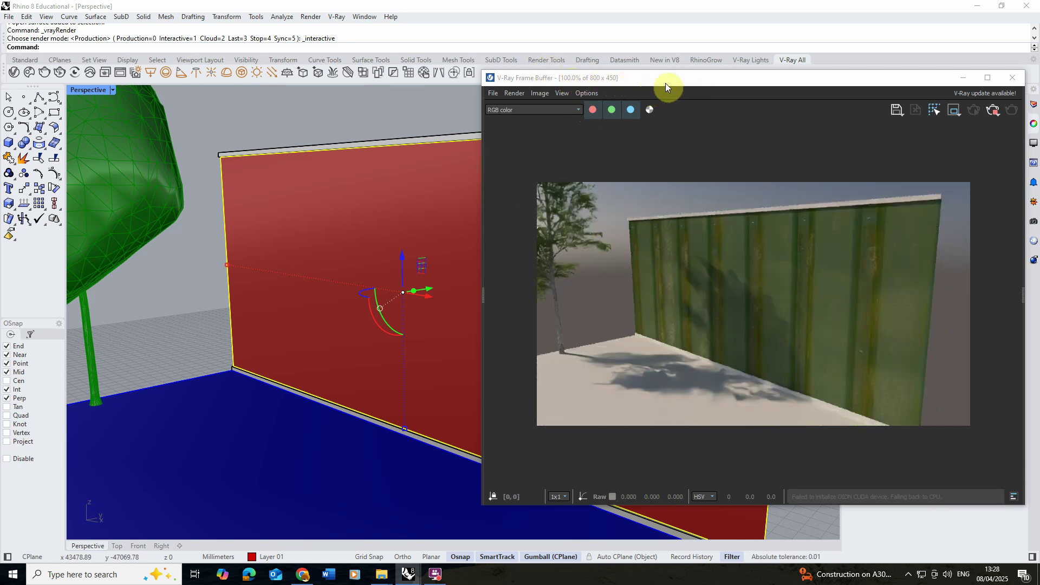
drag(665, 83, 236, 67)
scroll(691, 206, down, 5)
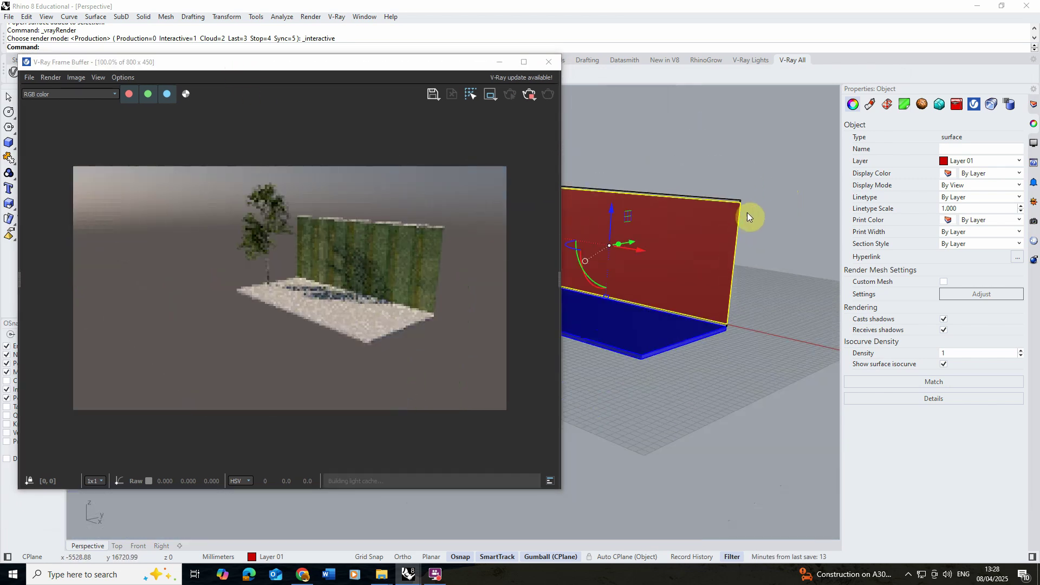
scroll(675, 213, up, 4)
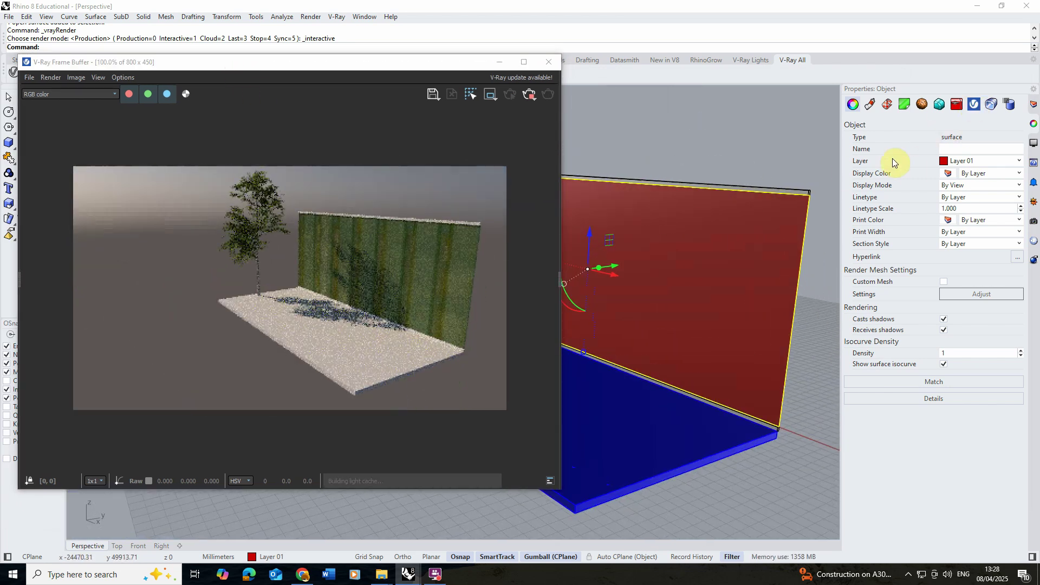
click(732, 138)
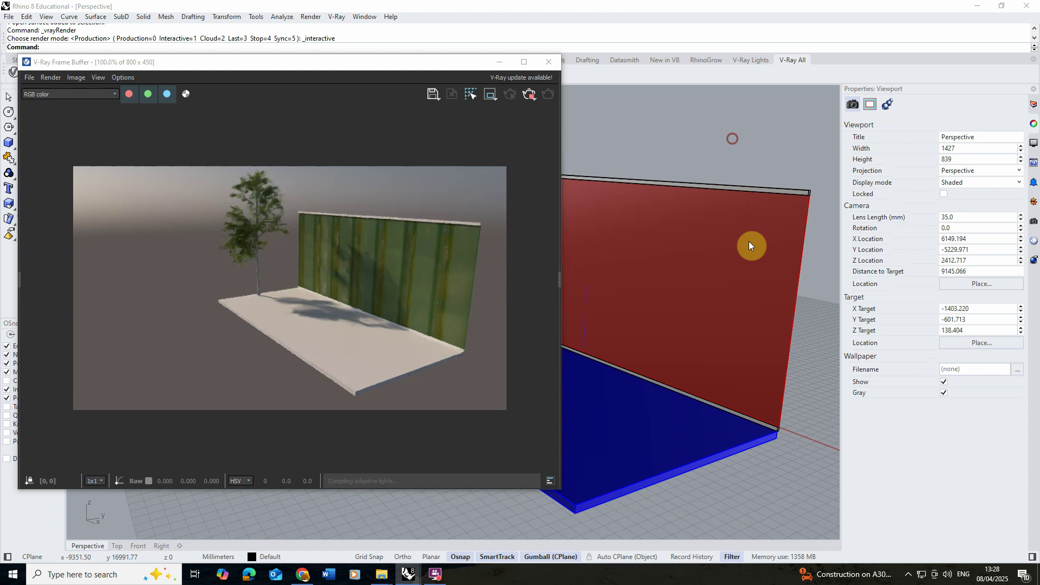
click(748, 247)
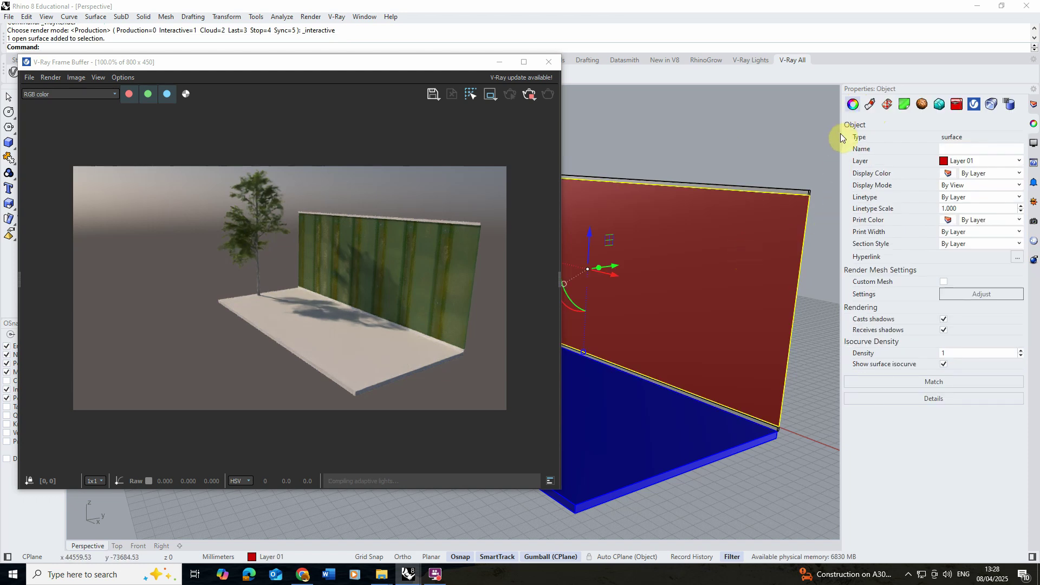
- Apply capped Box texture mapping to the wall, about 712 × 894 × 854
click(887, 106)
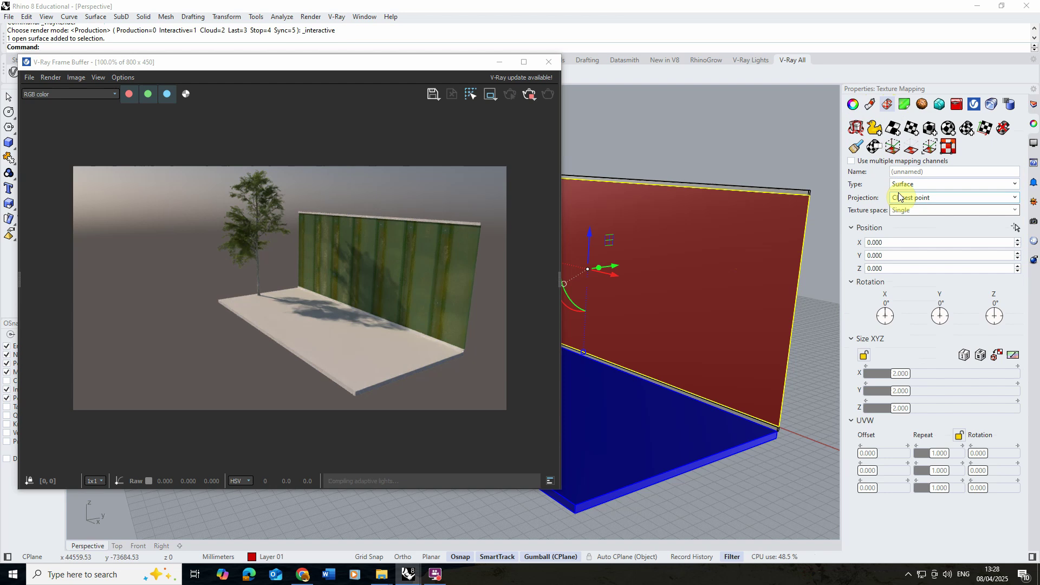
click(929, 129)
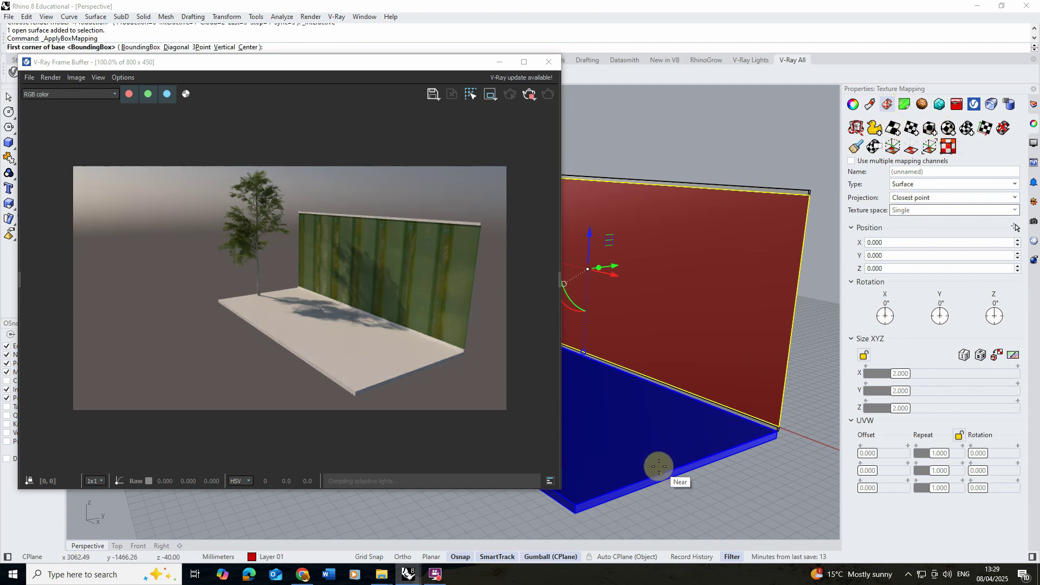
click(575, 505)
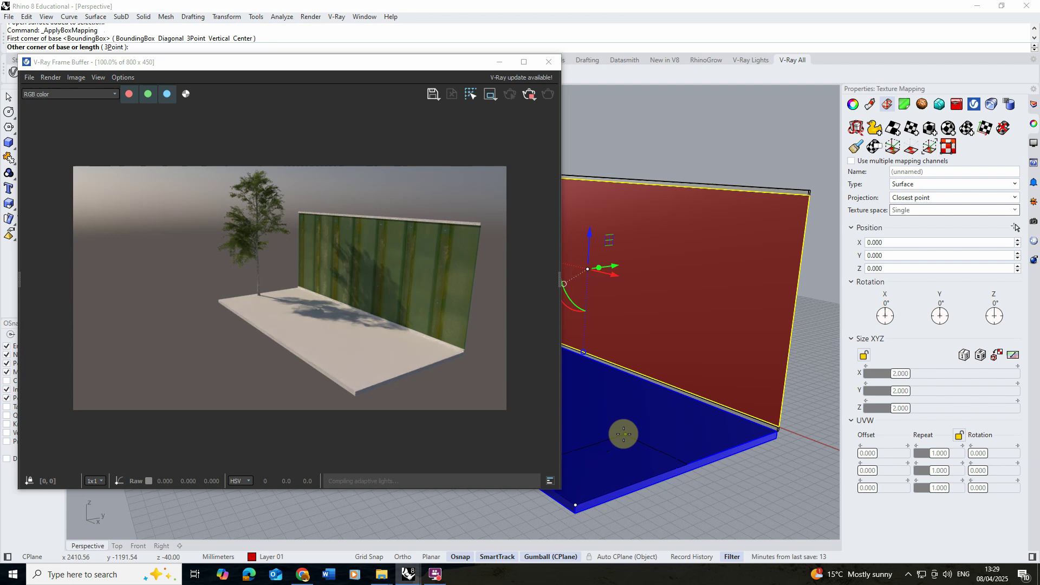
scroll(688, 422, down, 2)
scroll(618, 421, up, 2)
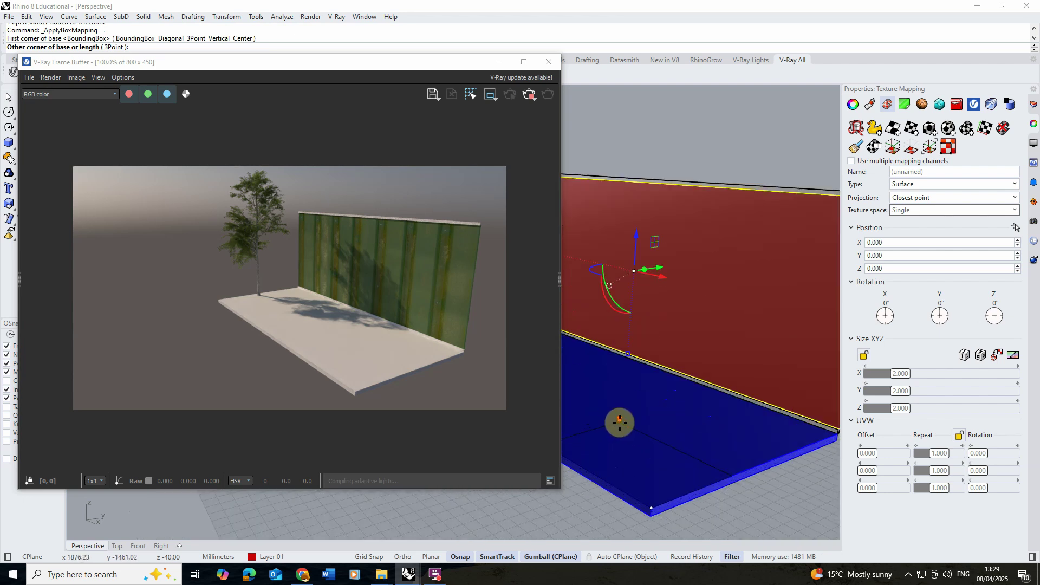
scroll(657, 432, down, 2)
click(658, 436)
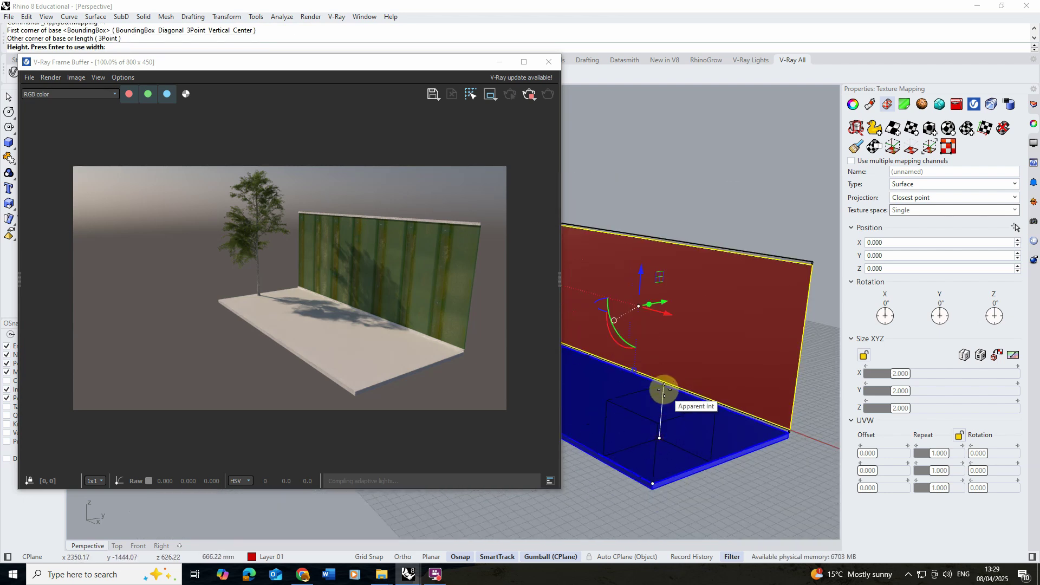
click(674, 373)
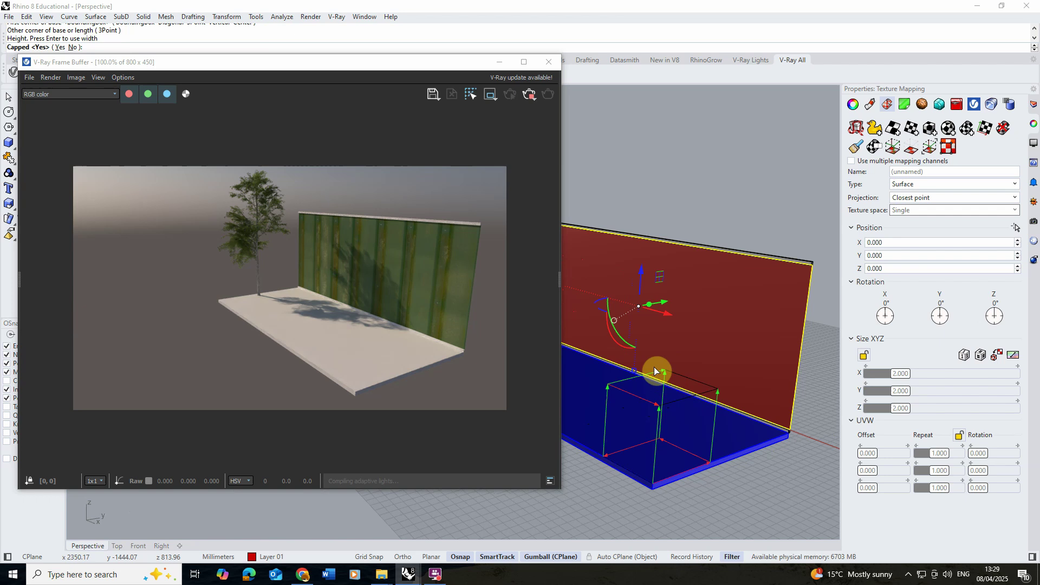
scroll(660, 410, down, 2)
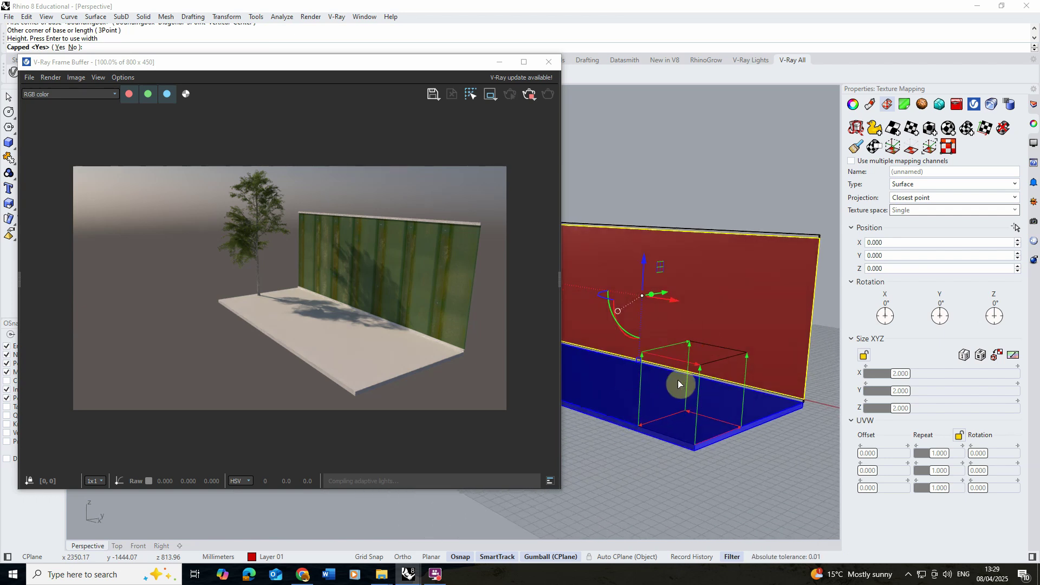
key(Return)
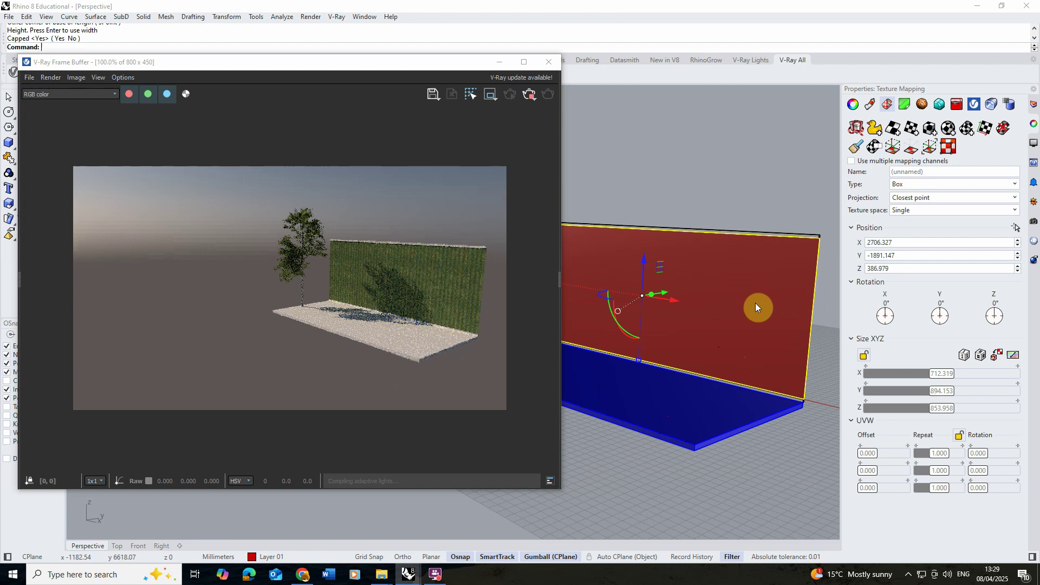
- Resize the wall's box mapping to about 904.5 × 913.7 × 909.8 and orbit to check the corrugations
scroll(726, 265, up, 1)
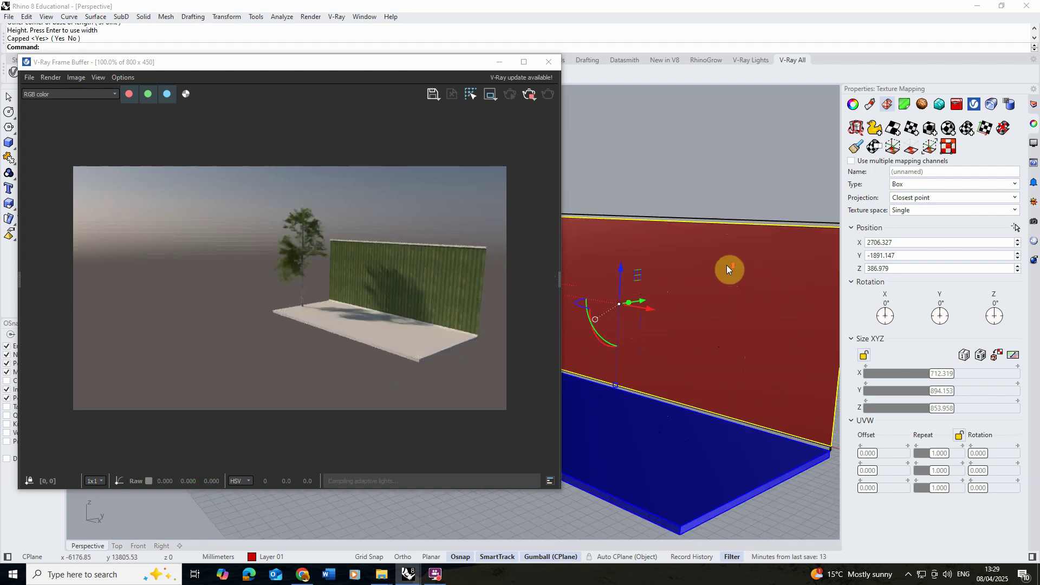
scroll(726, 265, up, 3)
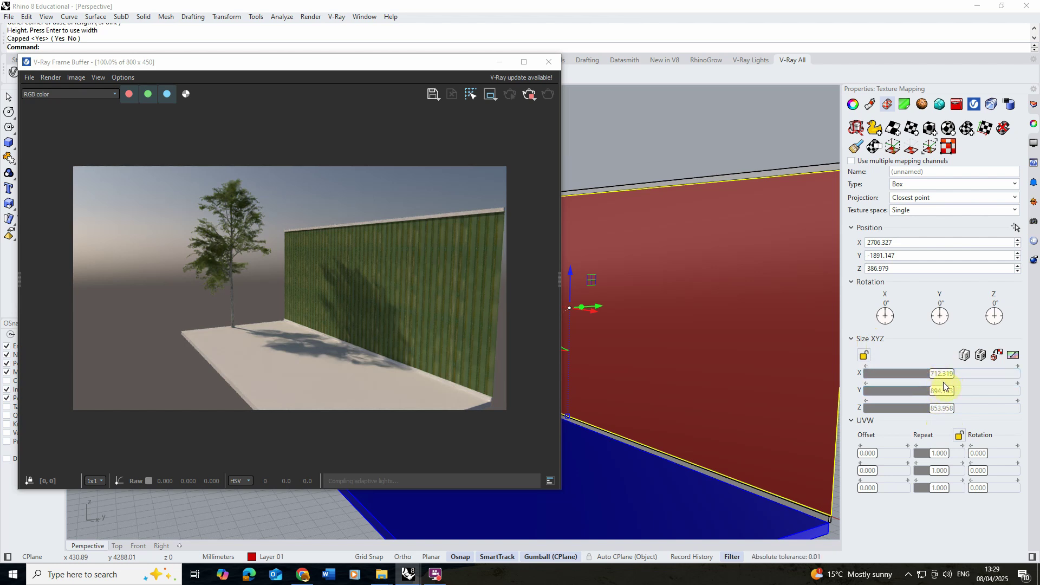
click(943, 378)
mouse_move(942, 379)
mouse_down()
mouse_move(947, 414)
mouse_move(941, 385)
mouse_move(952, 379)
mouse_move(943, 406)
mouse_move(941, 397)
mouse_up()
click(948, 413)
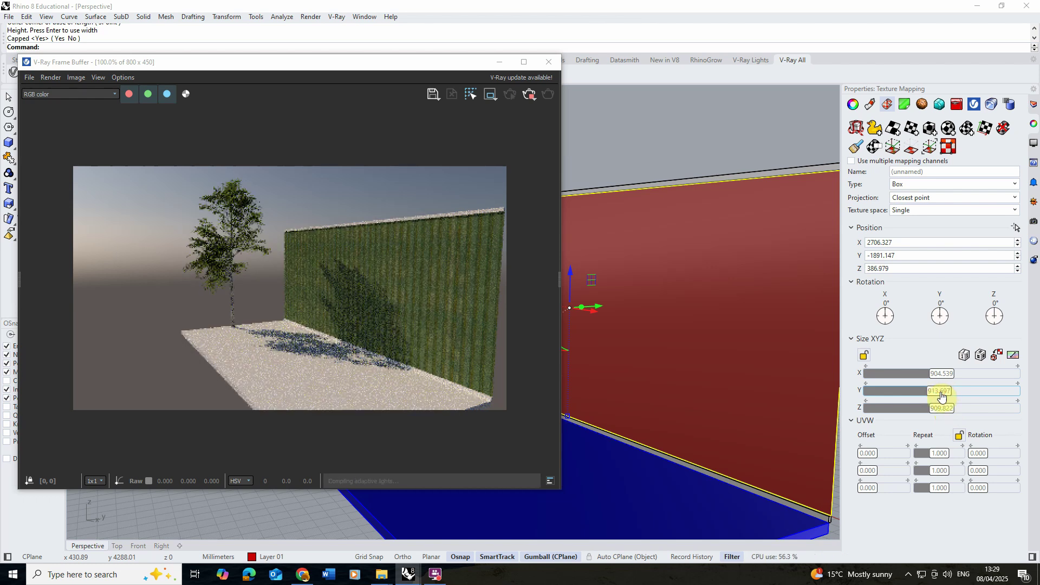
click(936, 373)
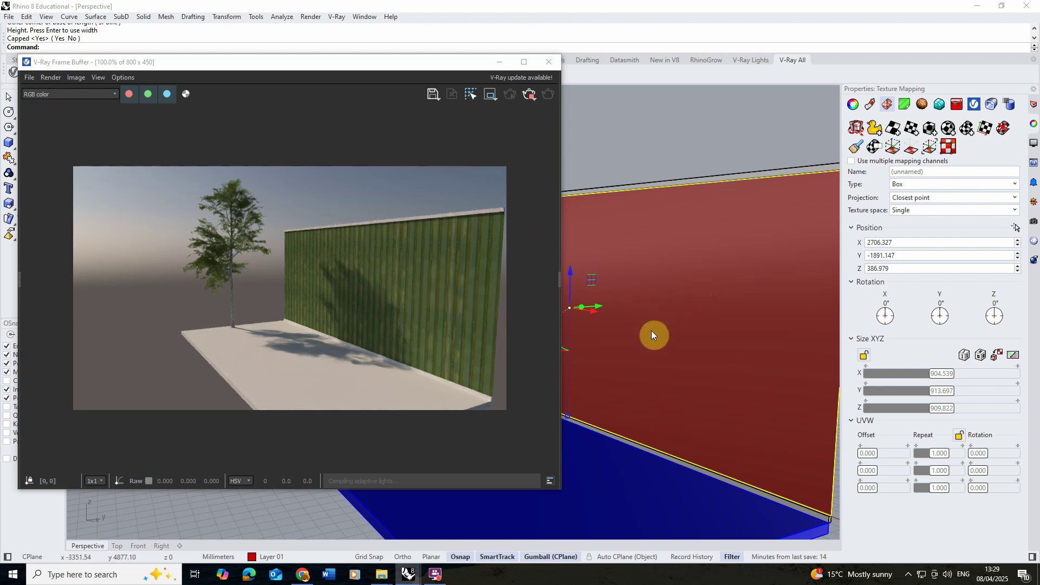
mouse_move(667, 327)
right_down()
mouse_move(615, 324)
mouse_move(655, 324)
right_up()
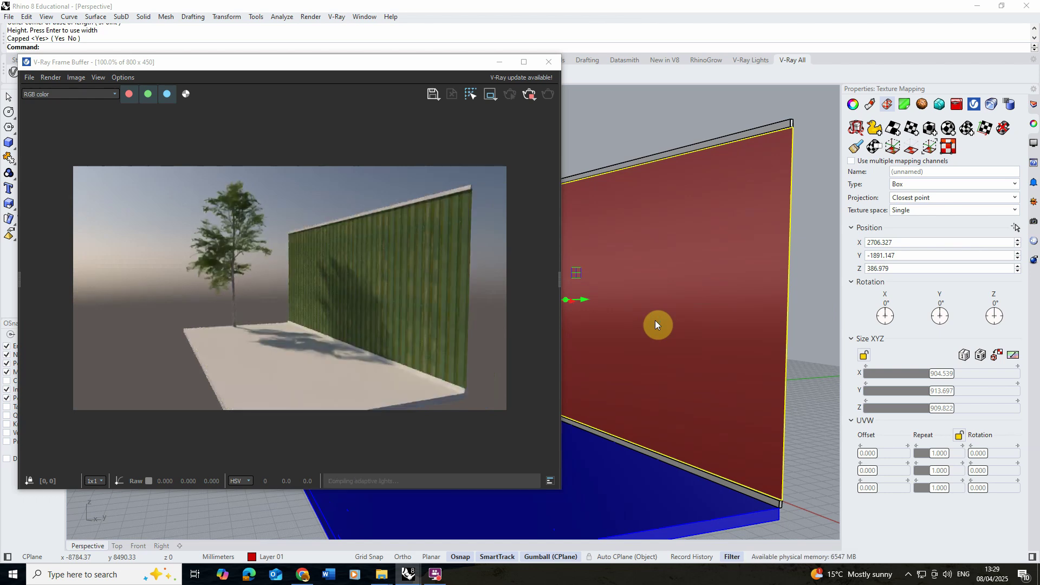
- Stop the interactive render and bring up the V-Ray Asset Editor
click(529, 96)
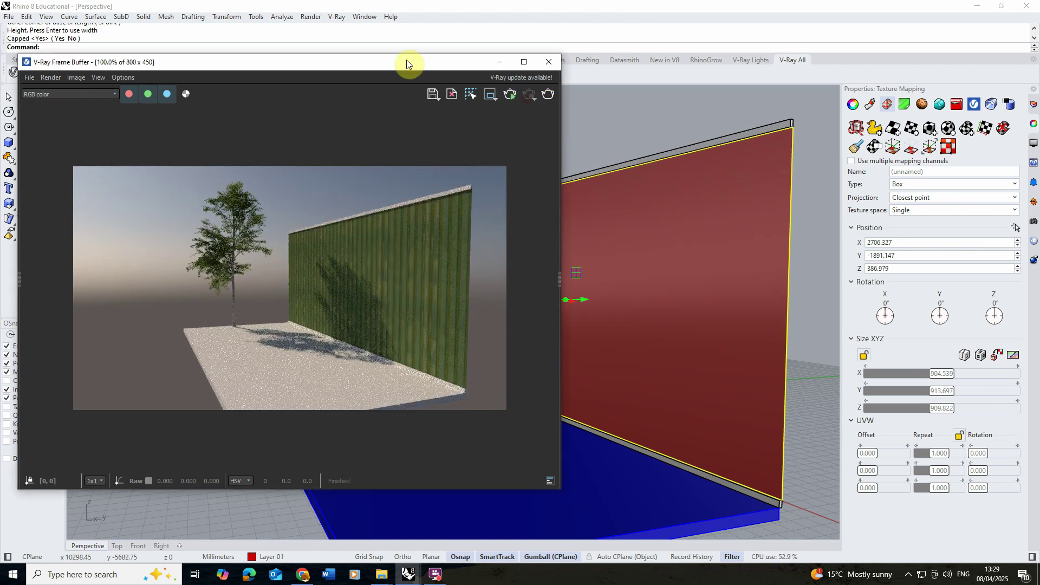
drag(359, 64, 833, 79)
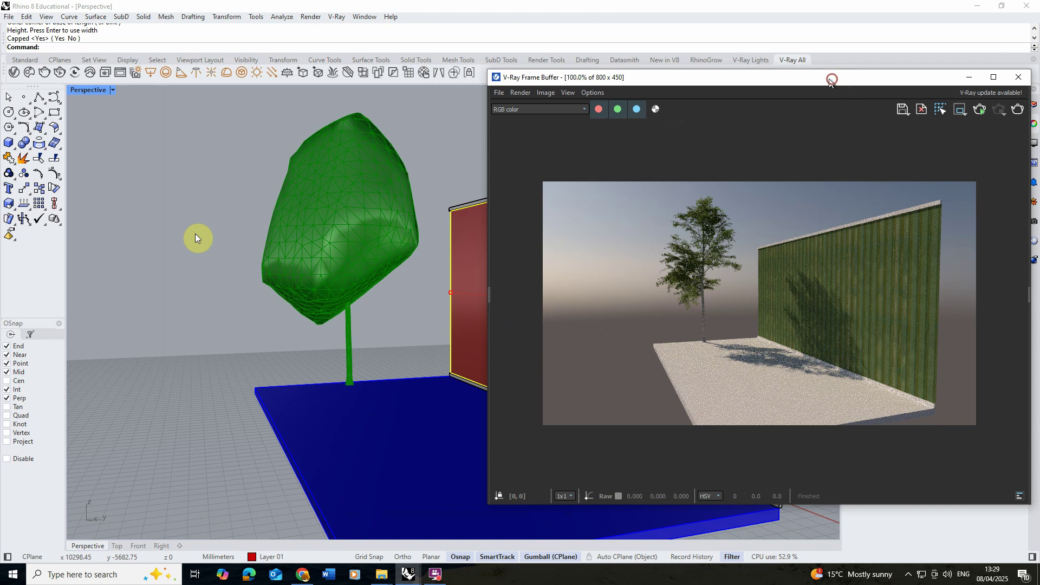
right_drag(161, 256, 177, 248)
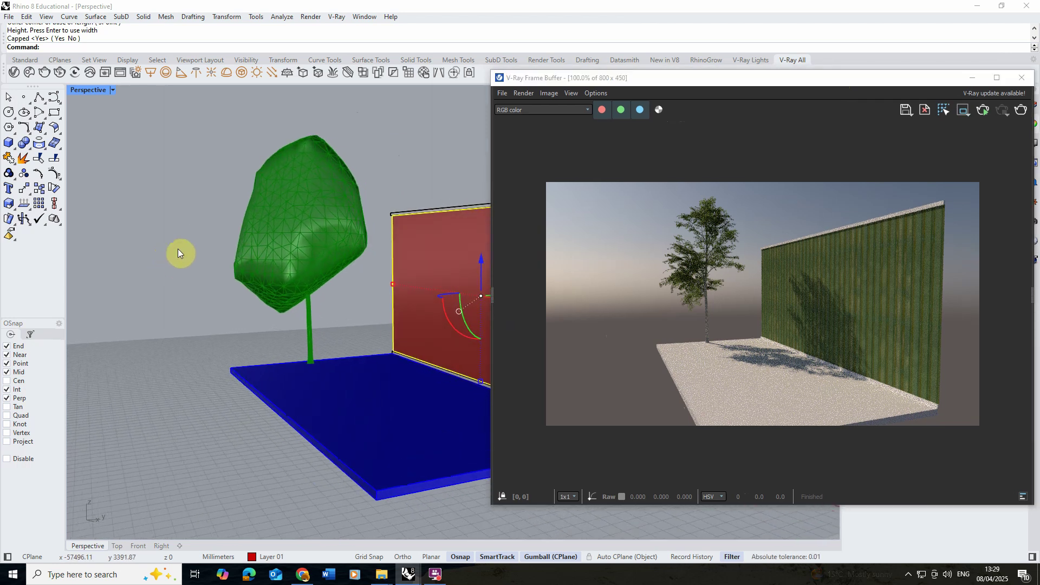
click(15, 73)
click(972, 77)
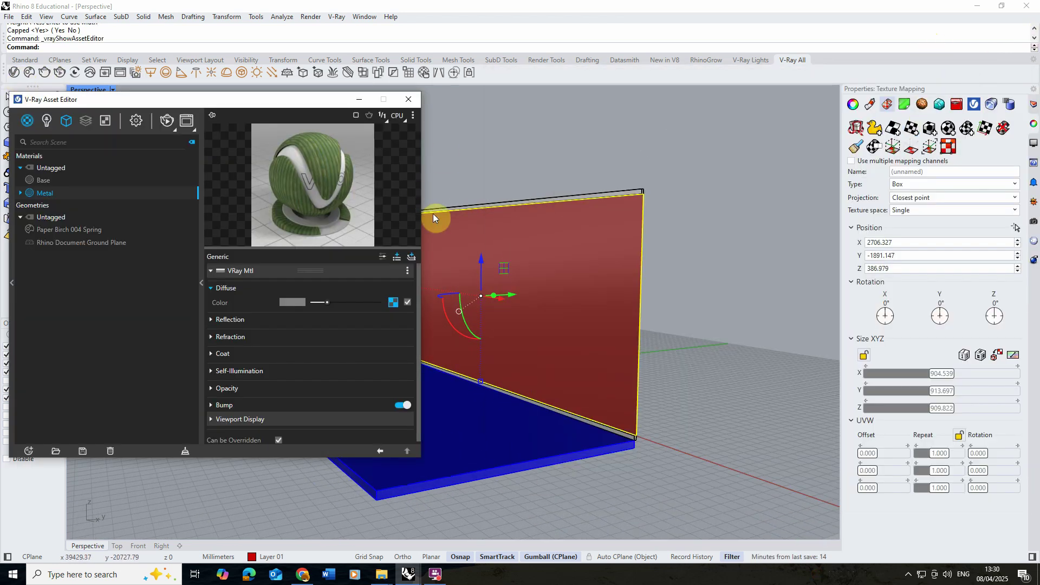
right_drag(433, 214, 273, 178)
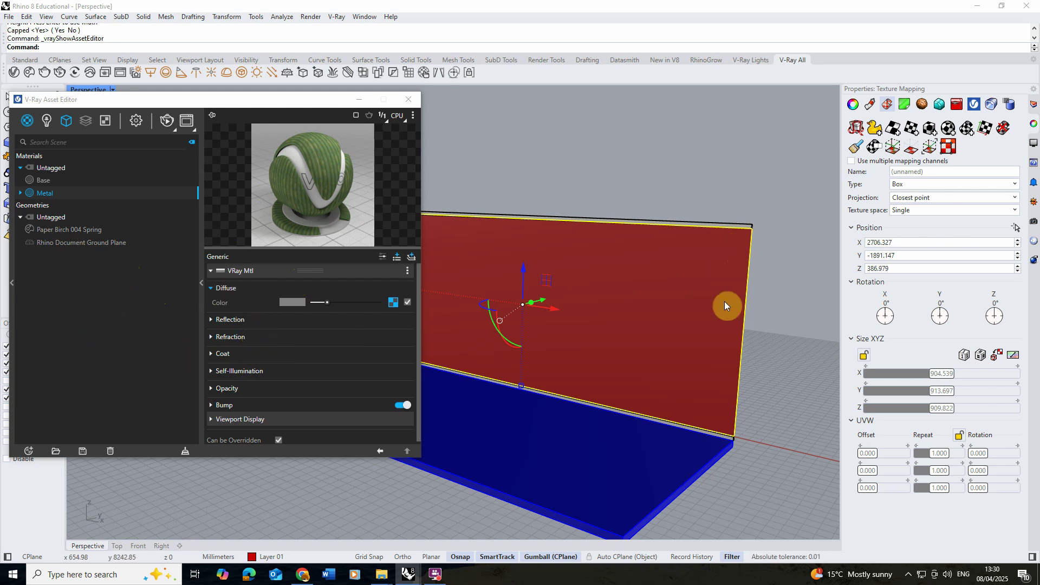
- Add a Displacement geometry asset (Normal Displacement, amount 1) and apply it to the wall
click(26, 451)
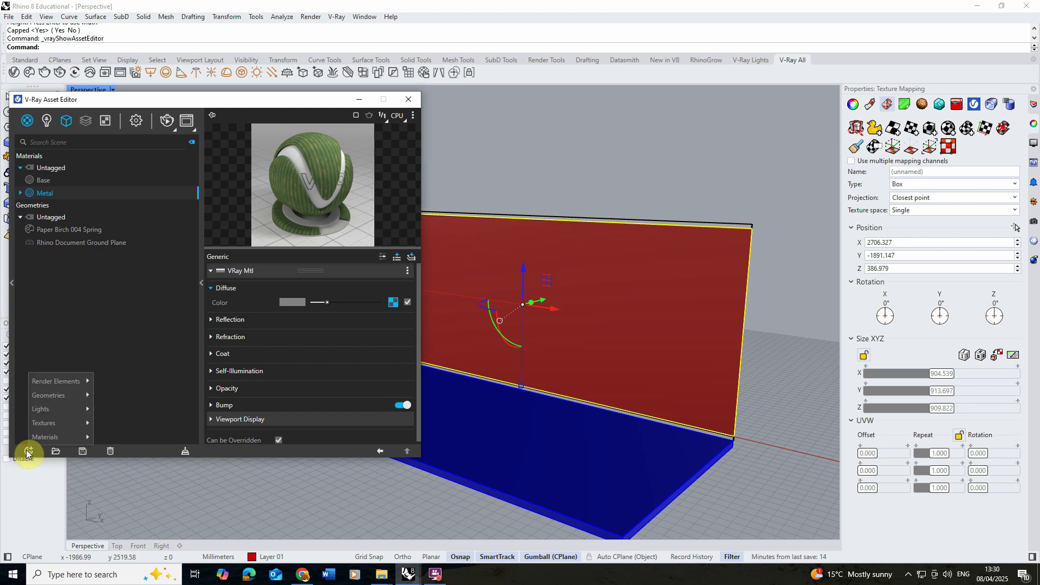
mouse_move(62, 395)
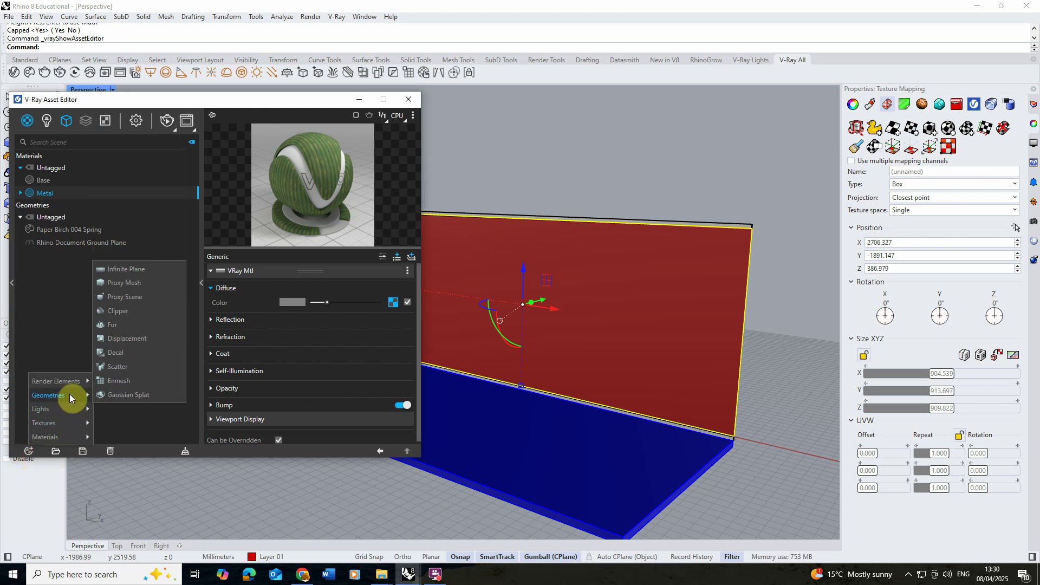
click(128, 340)
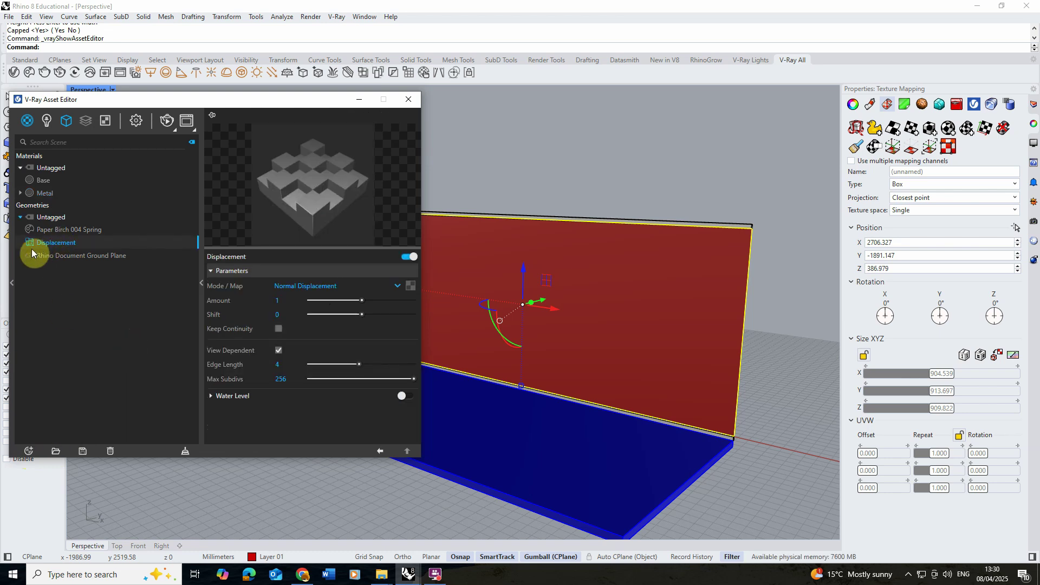
right_click(69, 244)
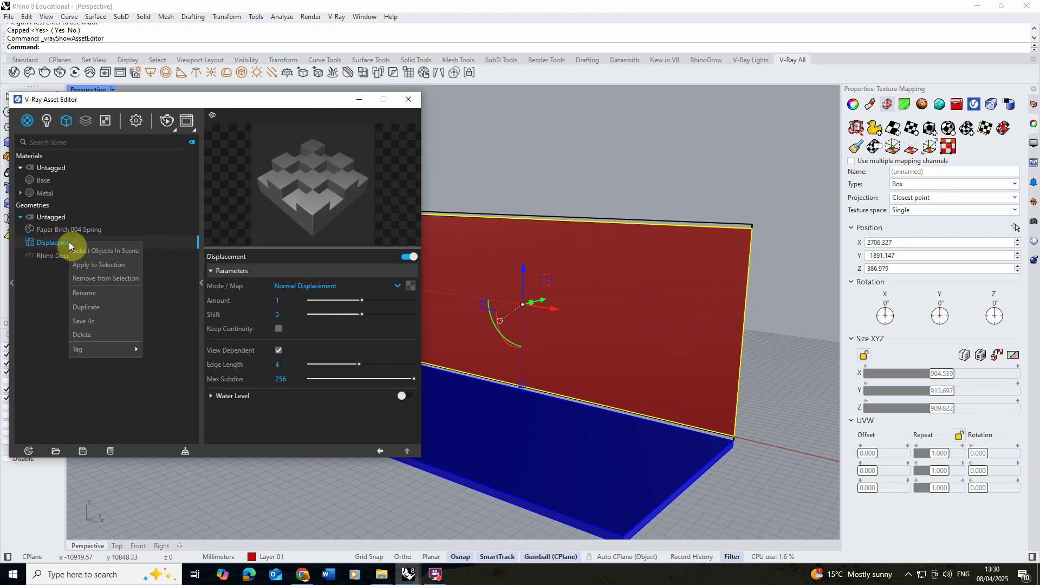
click(105, 264)
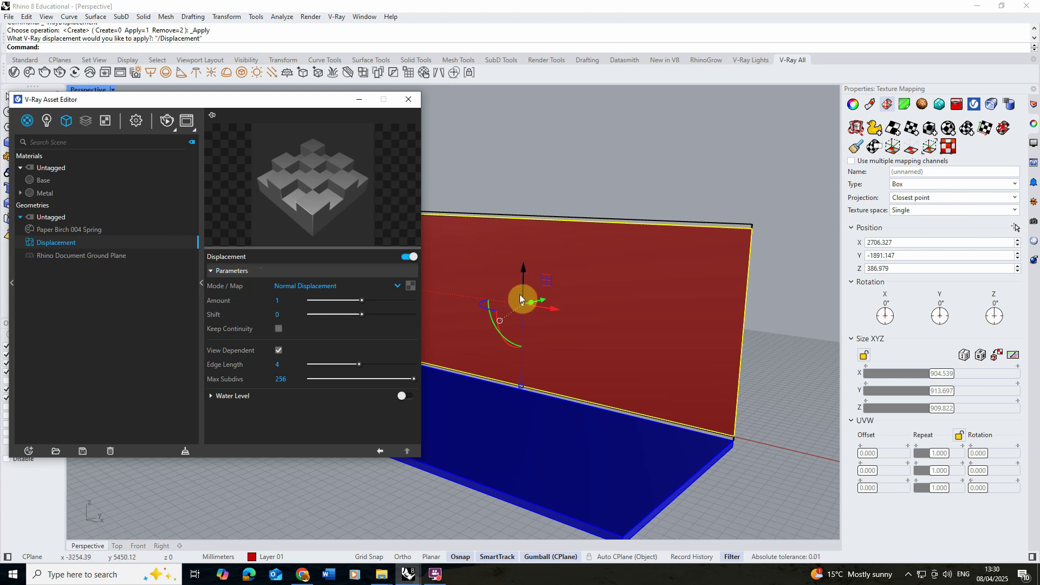
click(522, 274)
click(244, 287)
- Load factory_wall_disp_2k as a Bitmap in the Normal Displacement map slot
click(412, 286)
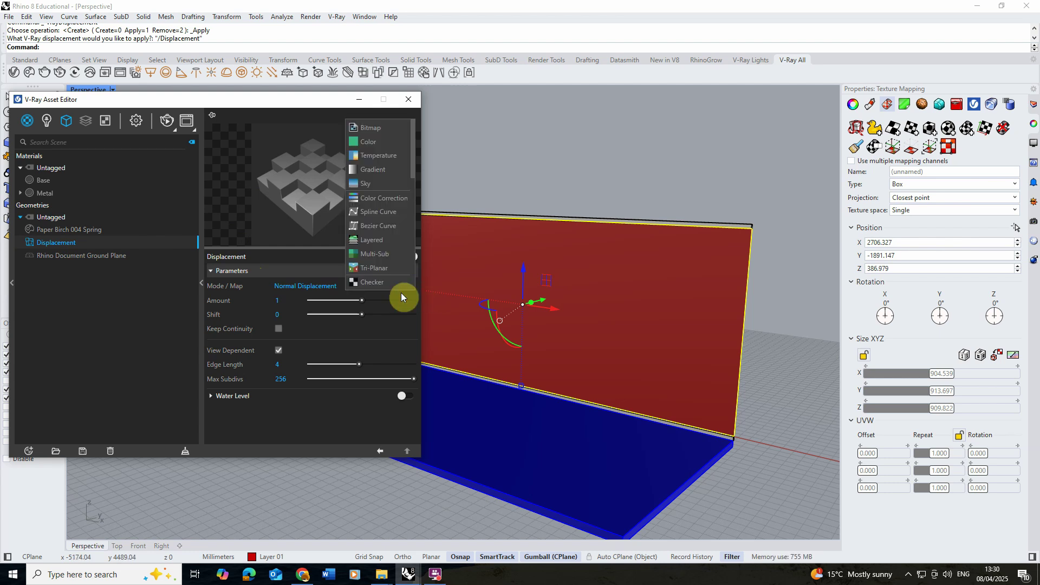
click(373, 130)
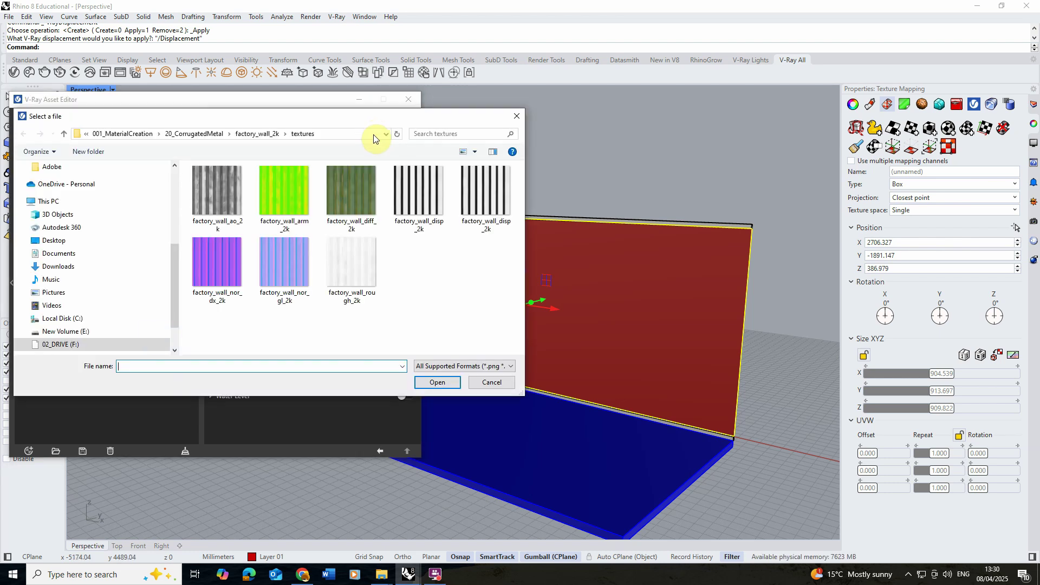
click(431, 210)
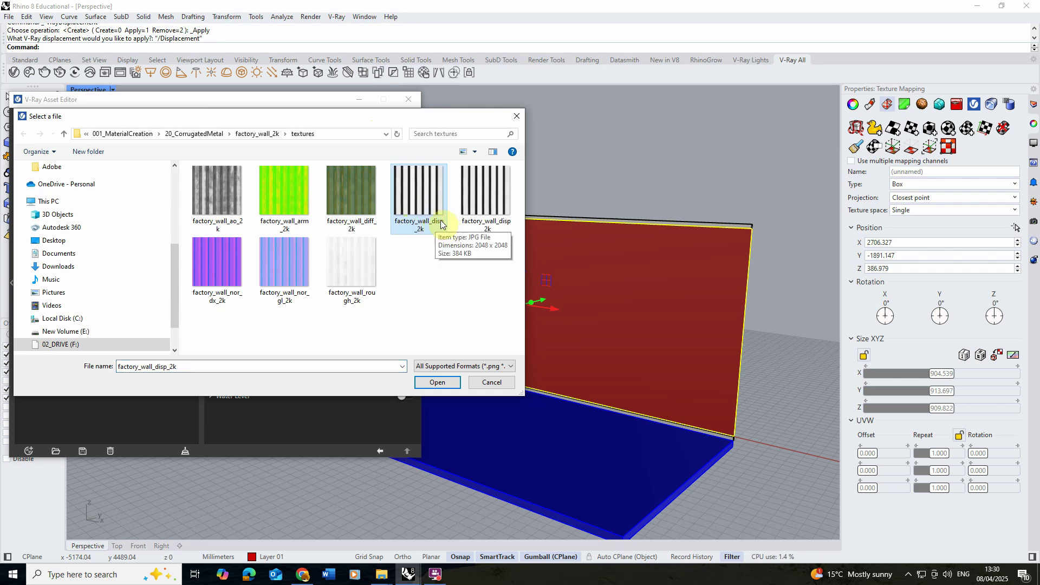
click(475, 152)
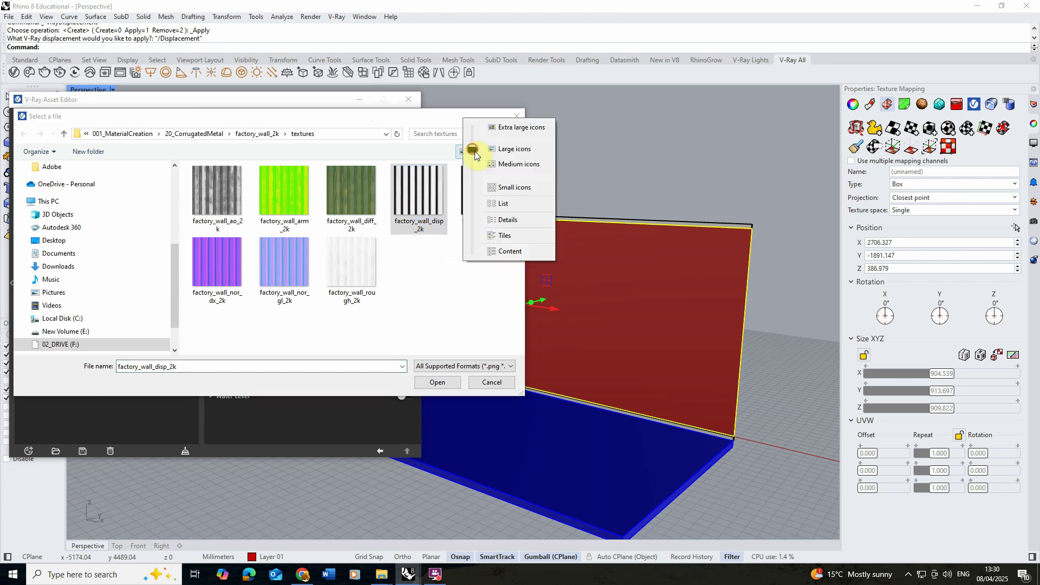
click(511, 129)
drag(519, 197, 399, 248)
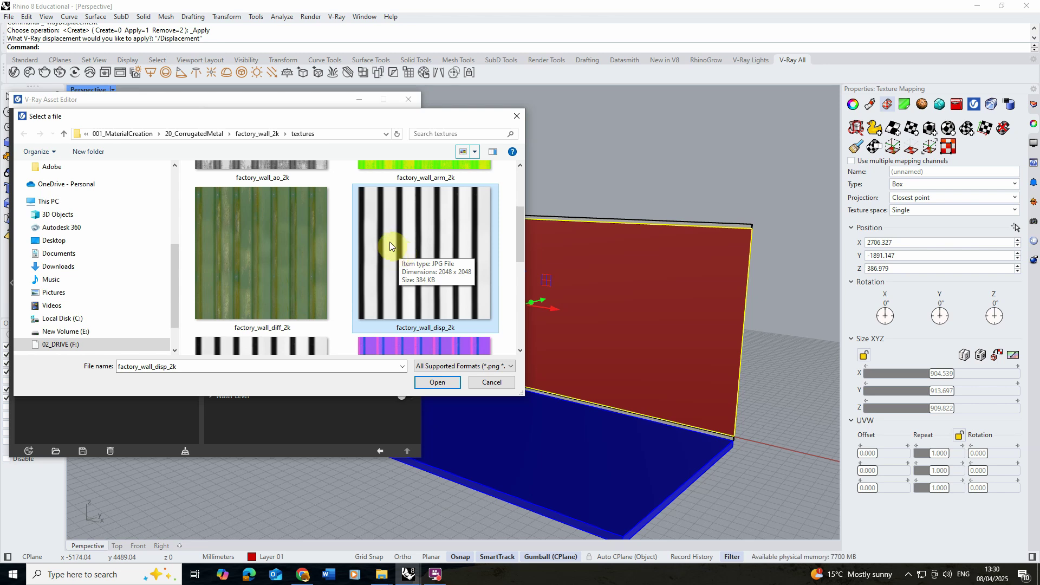
click(437, 383)
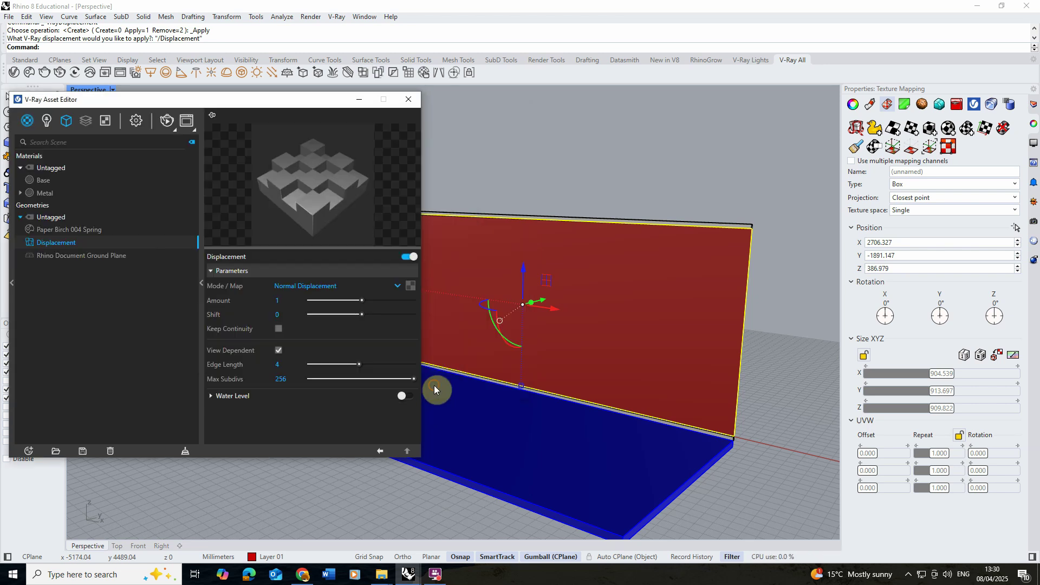
- Return to the Displacement parameters and start an Interactive V-Ray render
click(381, 450)
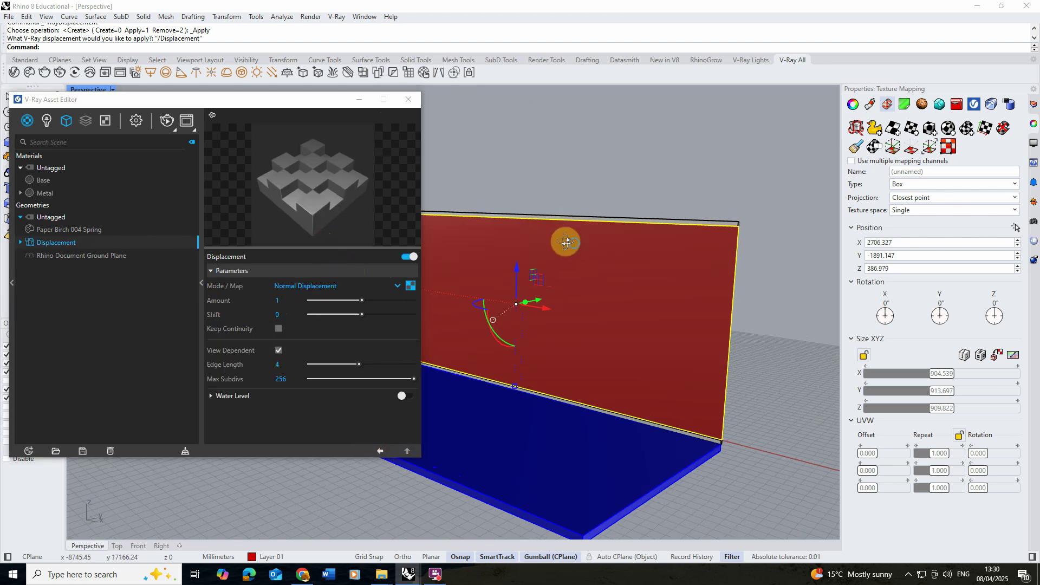
scroll(561, 217, down, 3)
scroll(524, 215, up, 5)
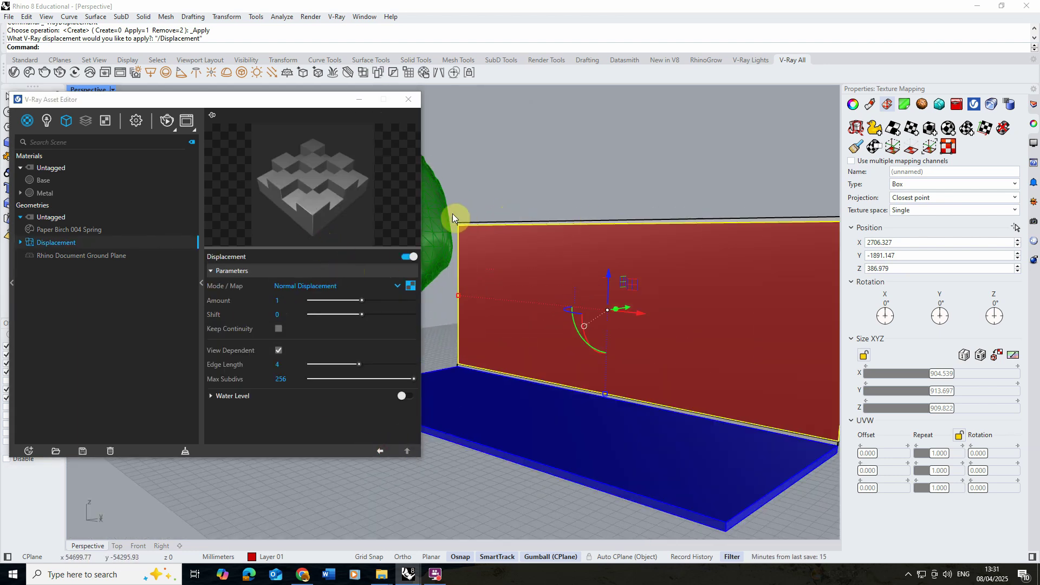
scroll(508, 211, down, 1)
click(279, 297)
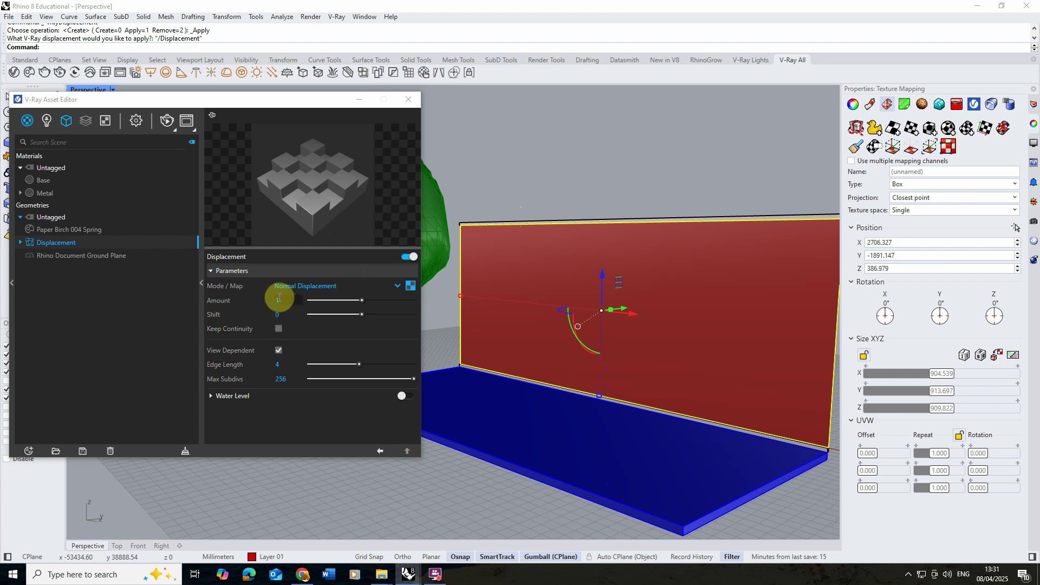
click(167, 120)
click(983, 111)
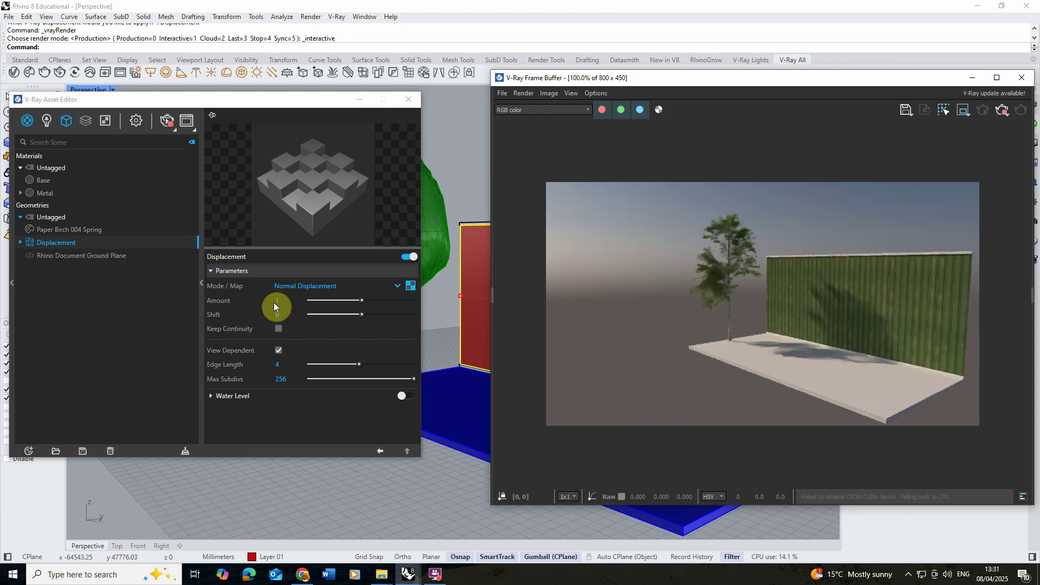
- Orbit the wall slightly and position the Frame Buffer to show the whole render
right_drag(479, 196, 435, 216)
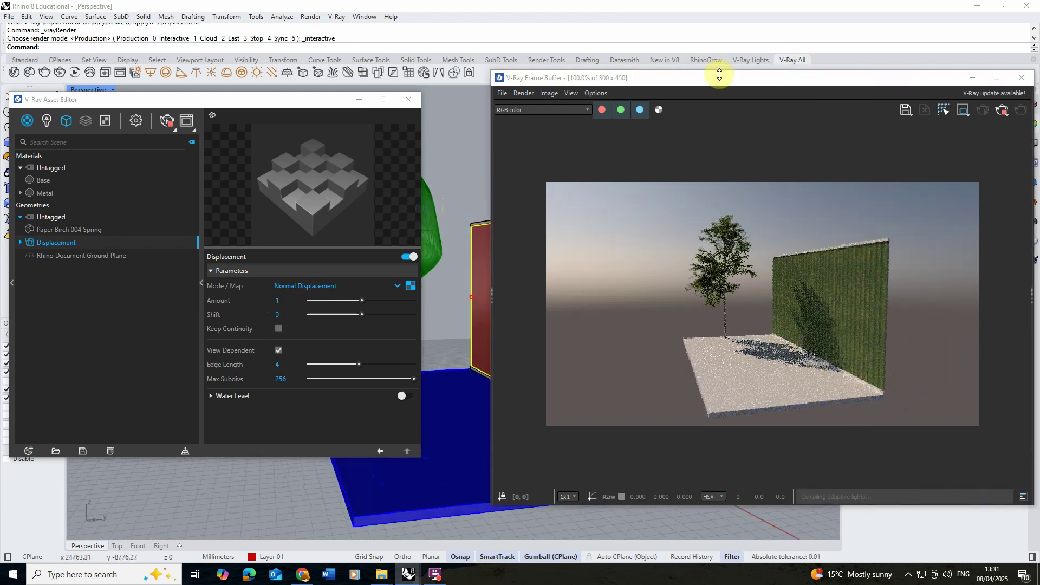
drag(605, 79, 791, 84)
scroll(614, 317, up, 5)
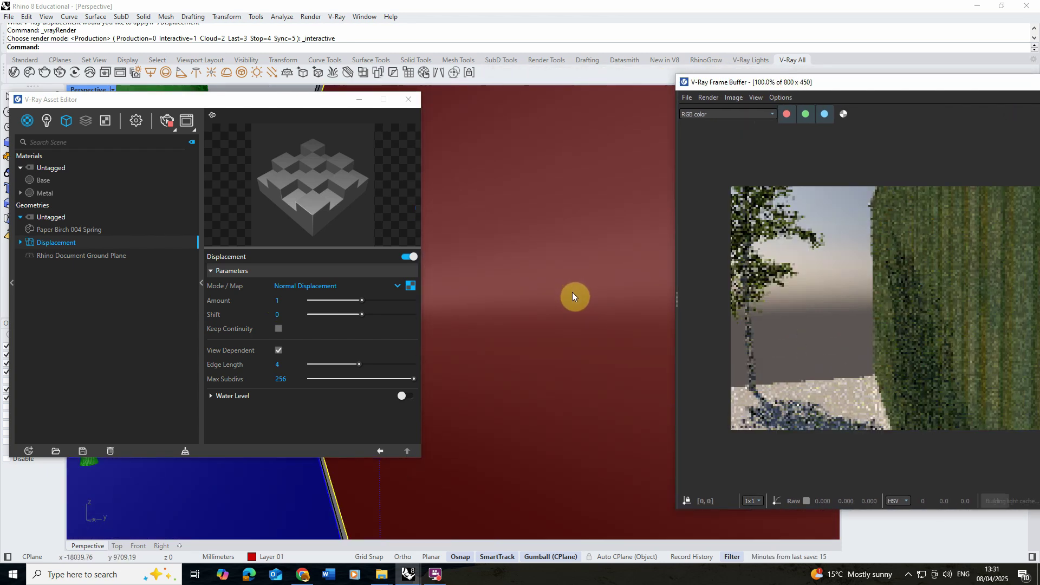
drag(865, 82, 573, 84)
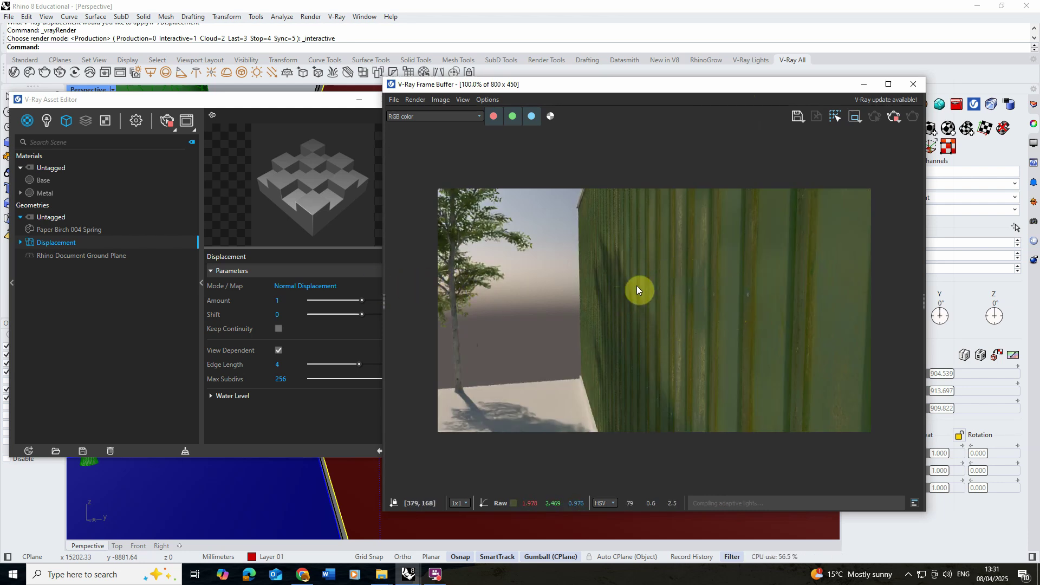
drag(460, 86, 525, 70)
- Arrange the render and settings windows side by side and set displacement Amount to 10
drag(321, 98, 327, 91)
click(289, 293)
text(0)
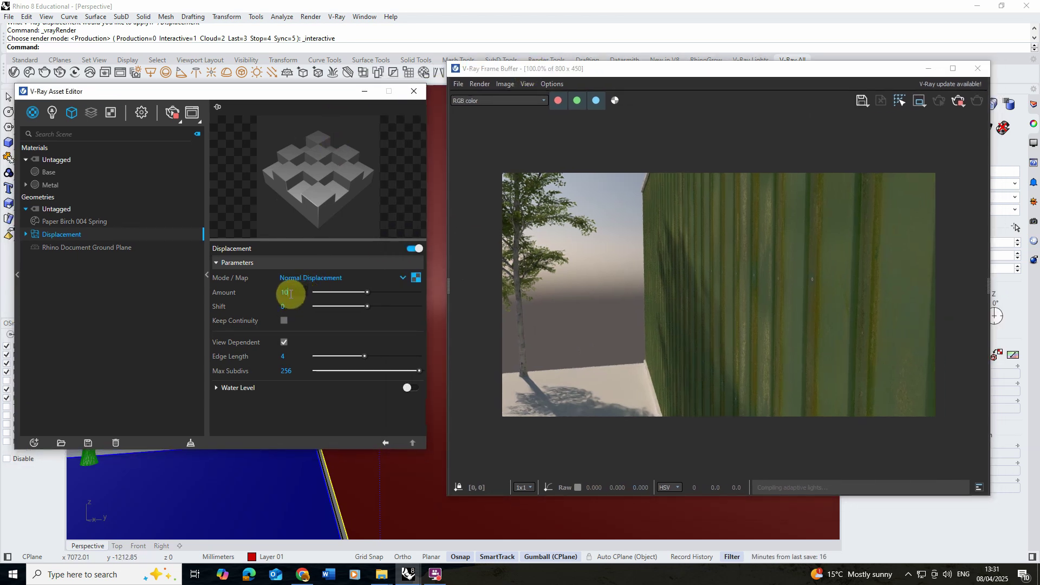
key(Return)
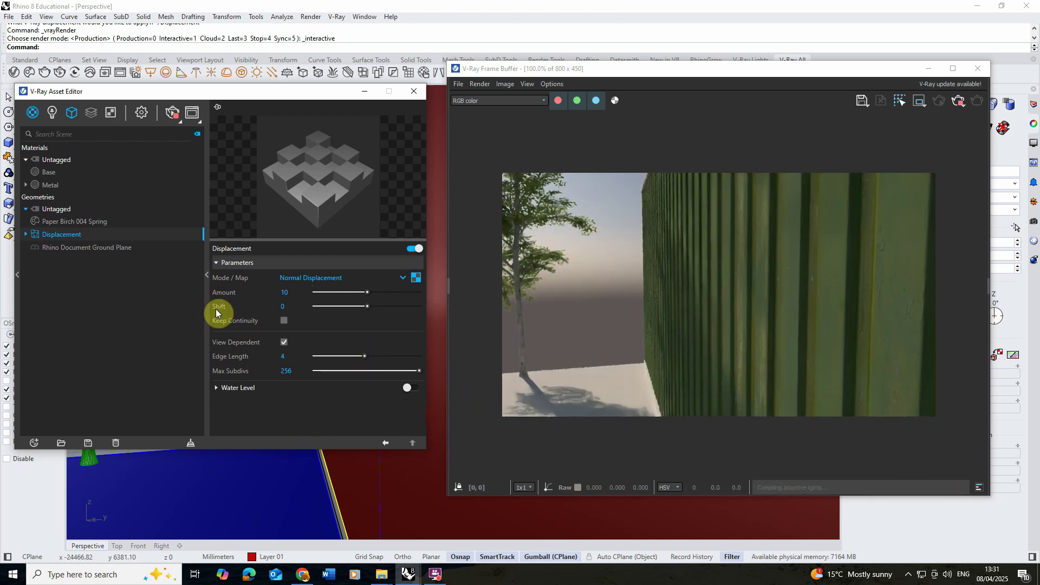
- Raise the displacement Amount to 25, minimize the Asset Editor and orbit to a new angle
click(239, 297)
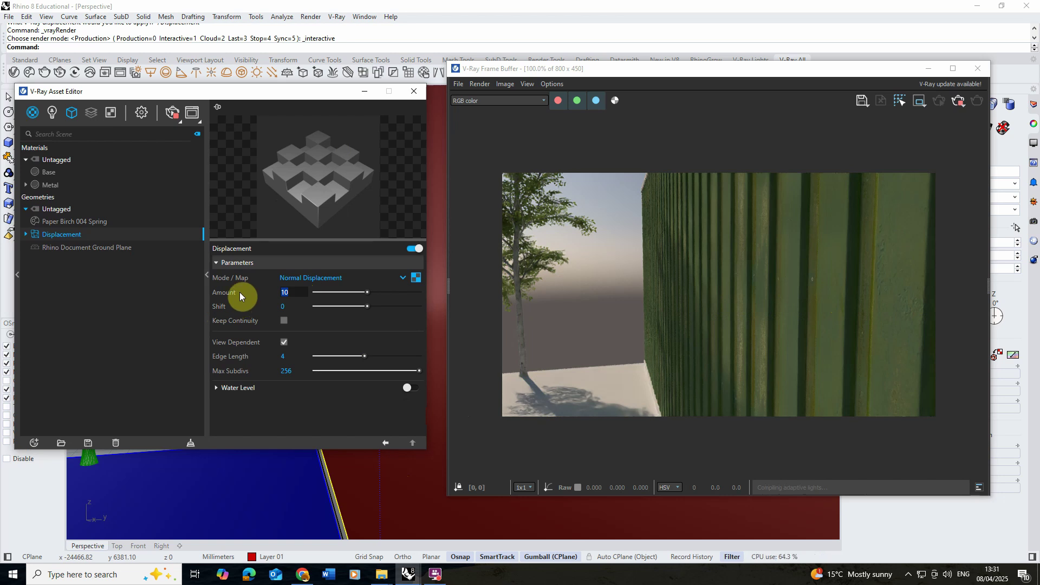
text(25)
key(Return)
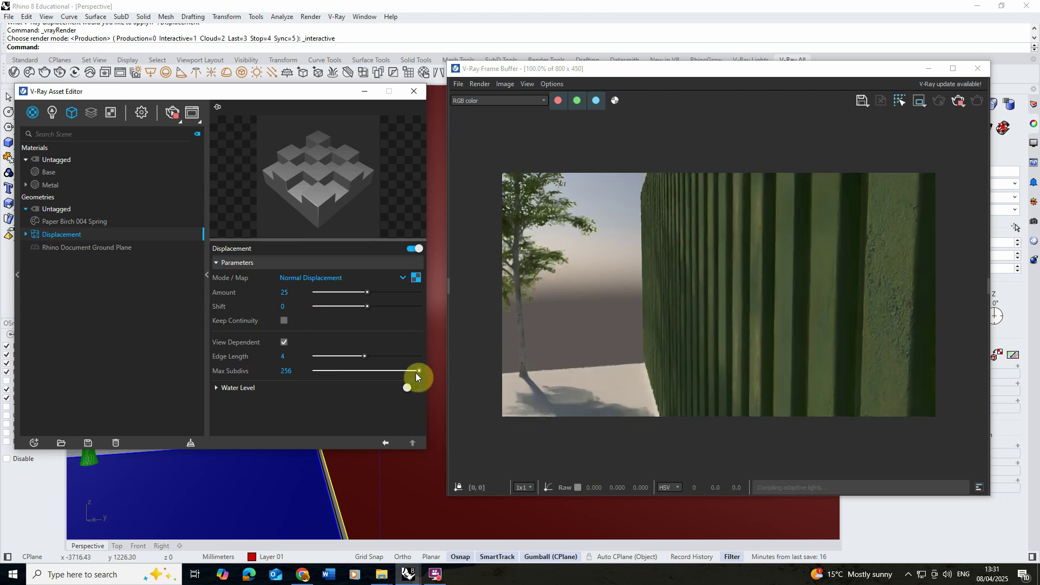
click(365, 91)
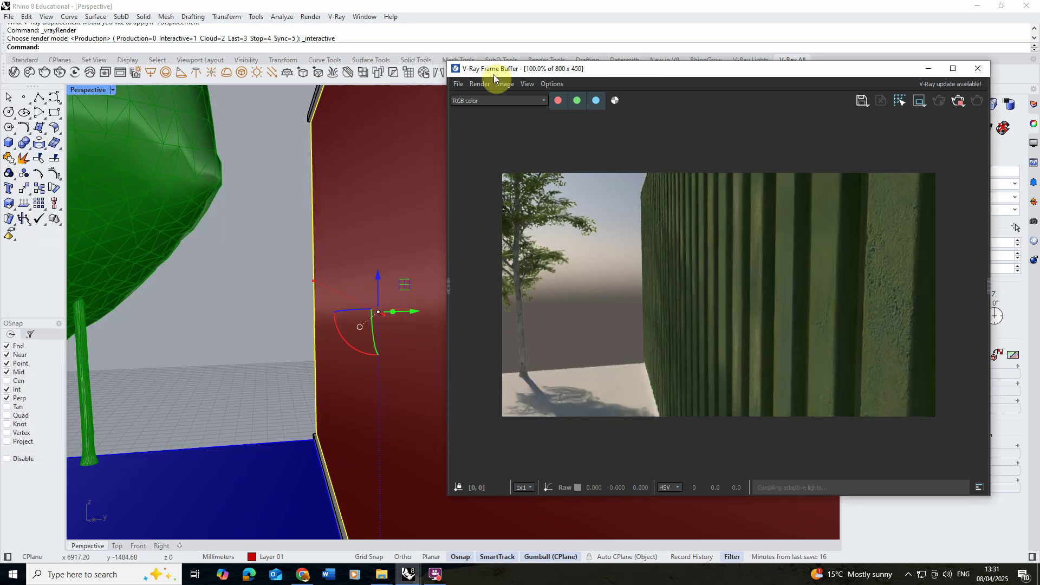
right_drag(281, 233, 322, 237)
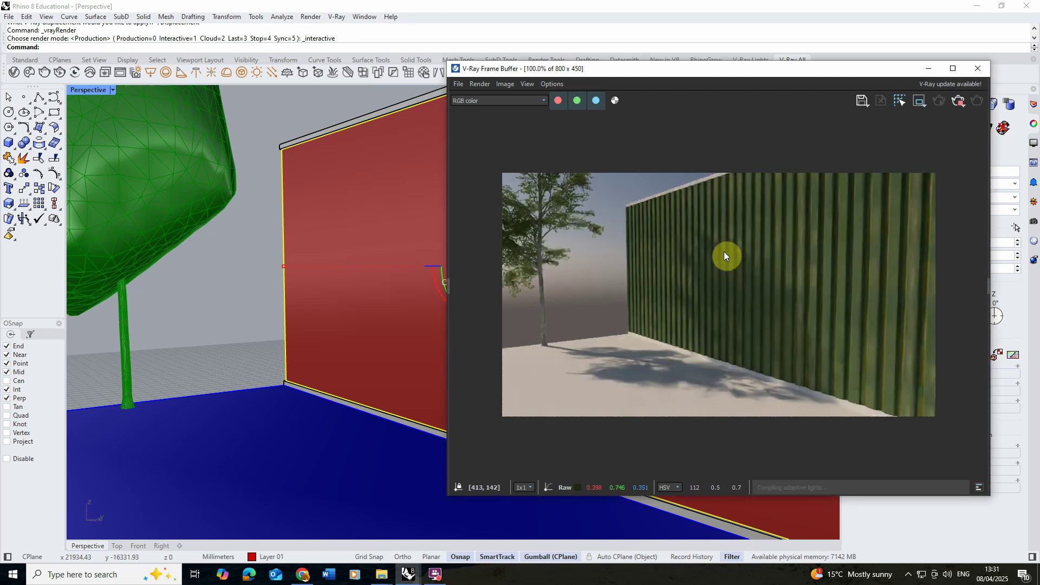
- Orbit and zoom toward the wall's top edge to inspect the displaced corrugations
right_drag(291, 204, 399, 250)
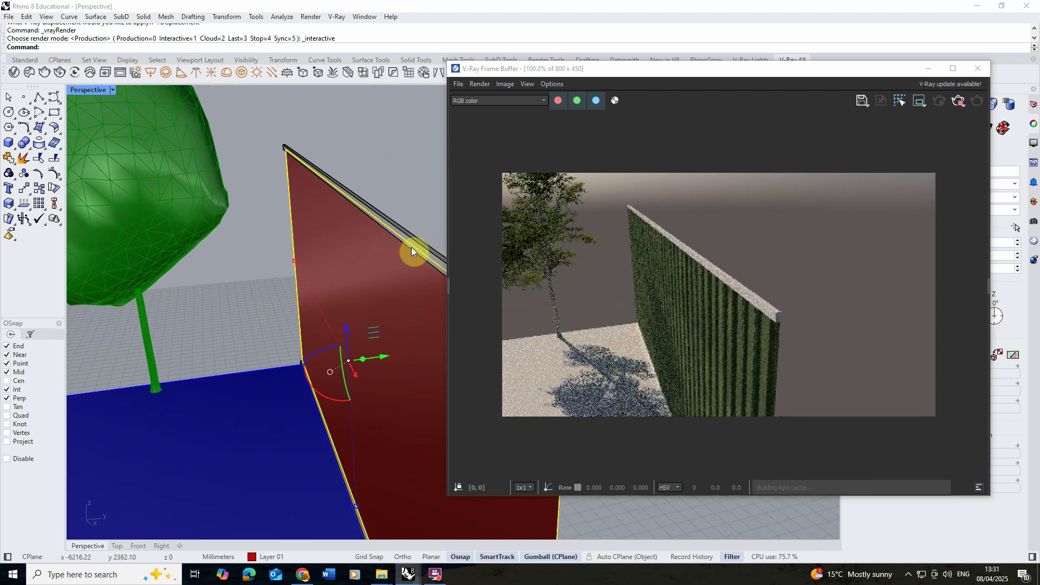
scroll(412, 249, up, 5)
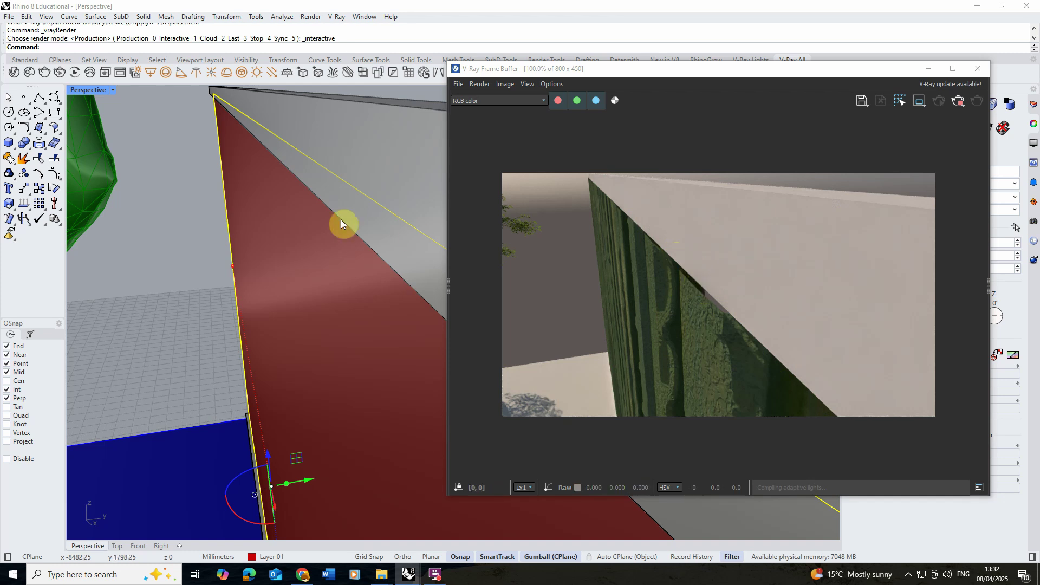
- Reopen the Asset Editor and try displacement Amount 35 with Shift -15
click(15, 72)
click(287, 293)
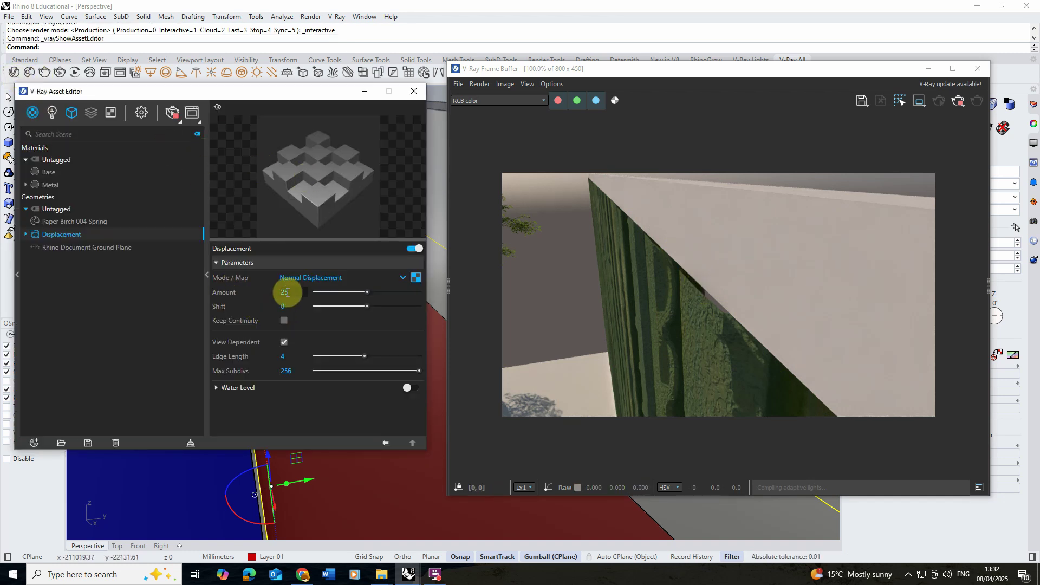
text(35)
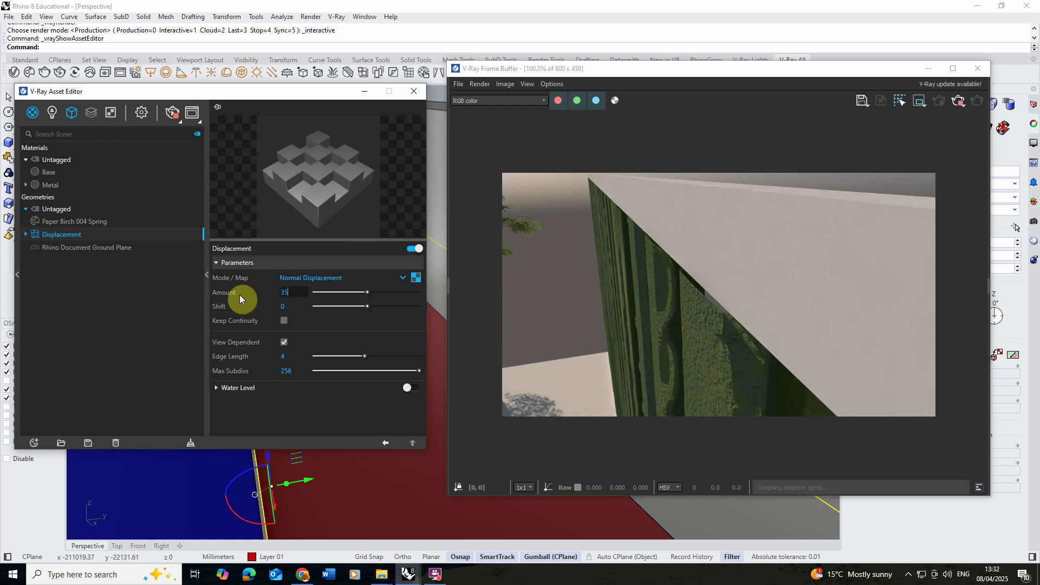
key(Return)
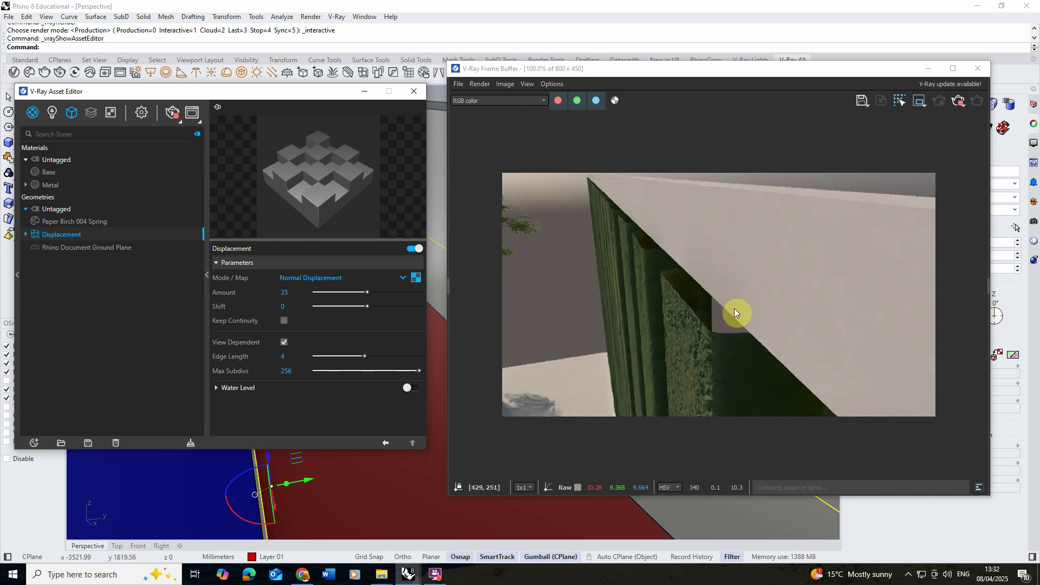
click(291, 307)
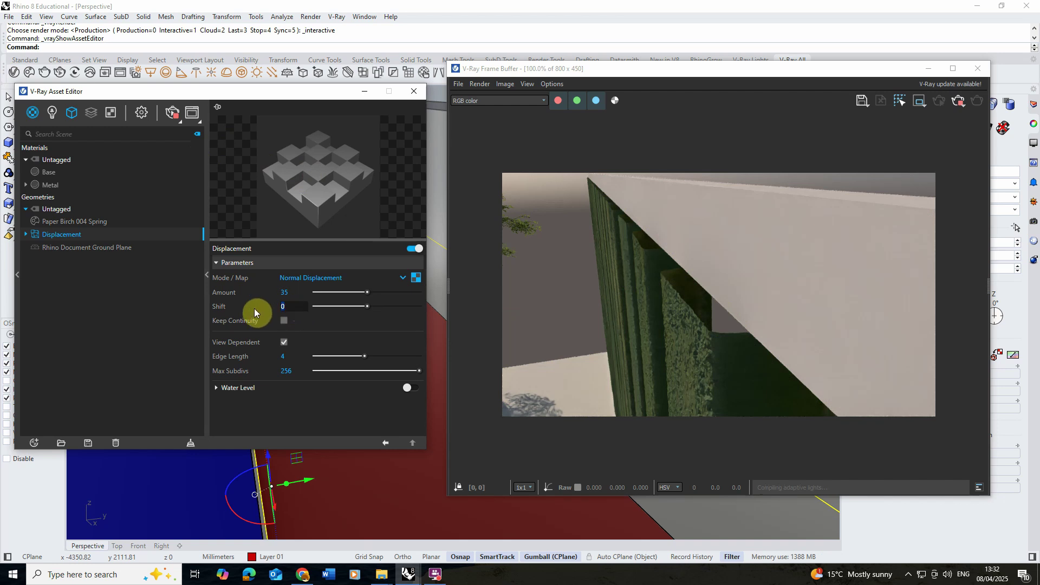
text(-15)
key(Return)
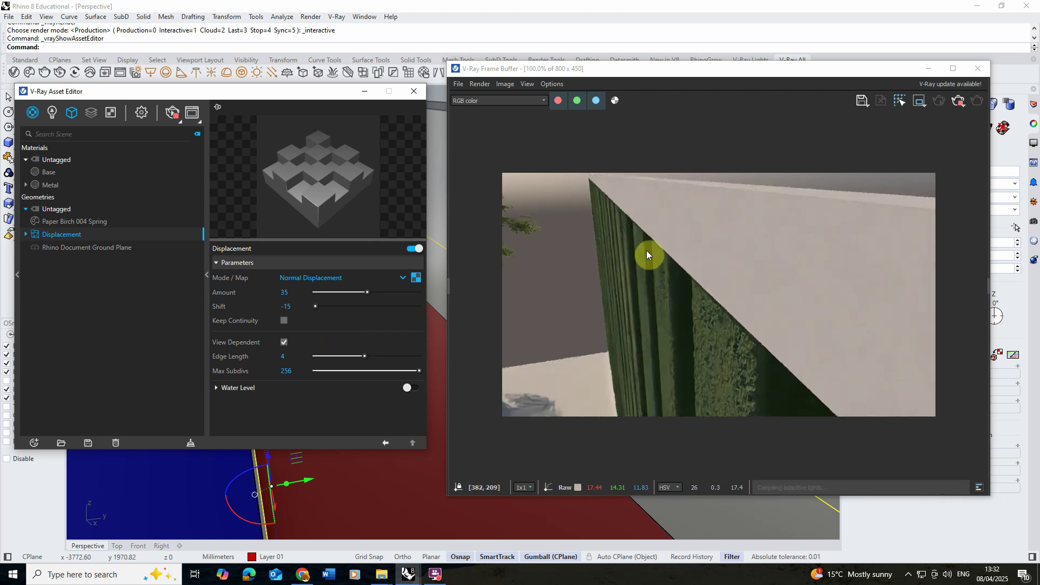
- Set the displacement Amount back to 25, keeping Shift at -5
click(281, 293)
text(25)
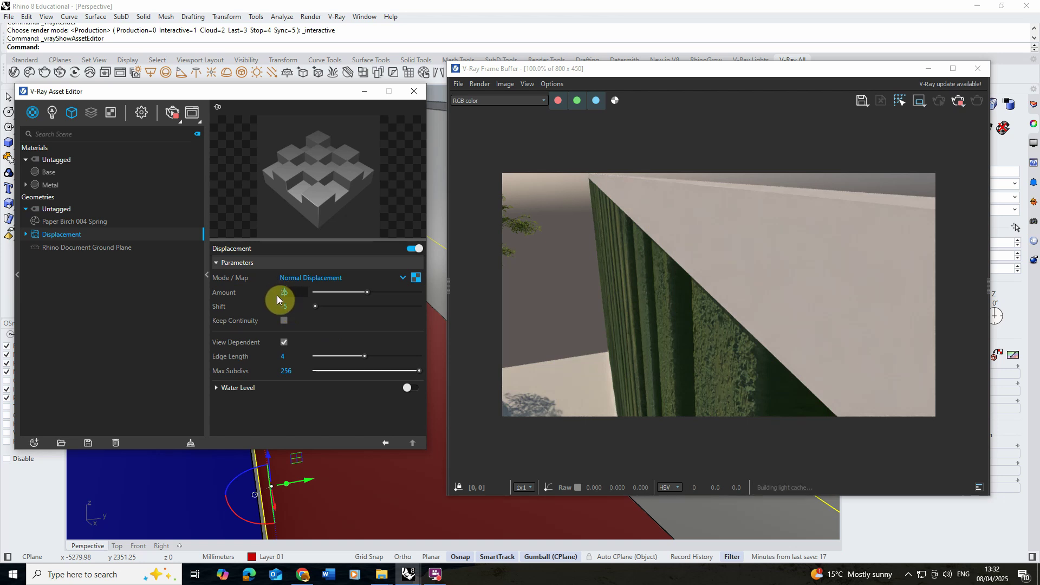
key(Return)
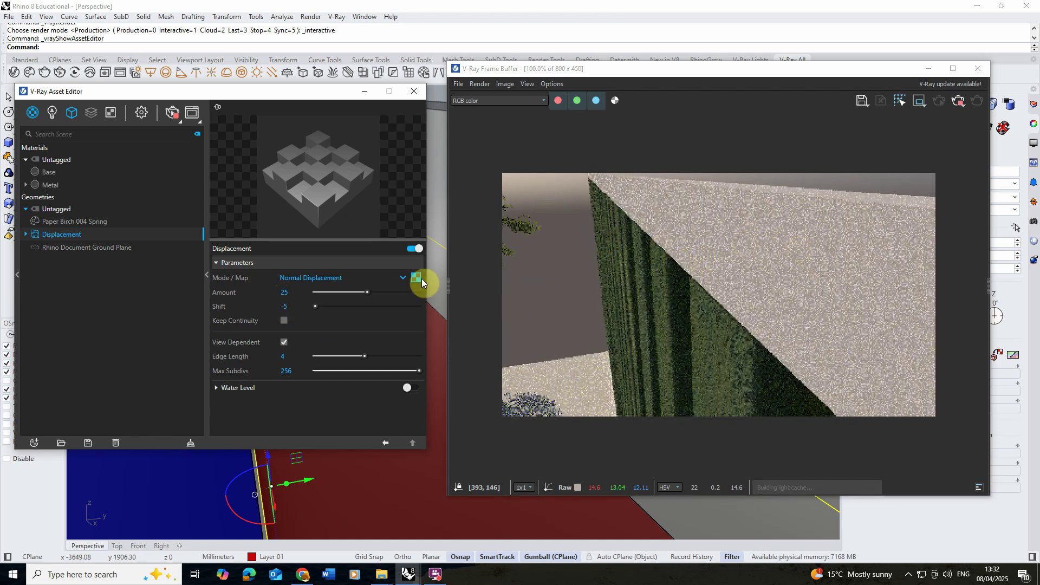
click(282, 306)
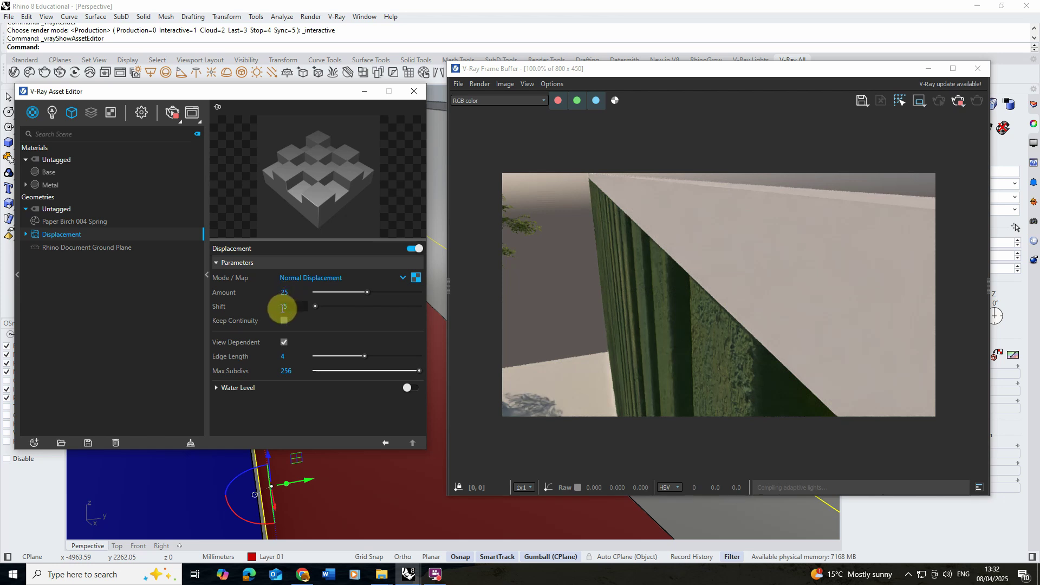
key(Escape)
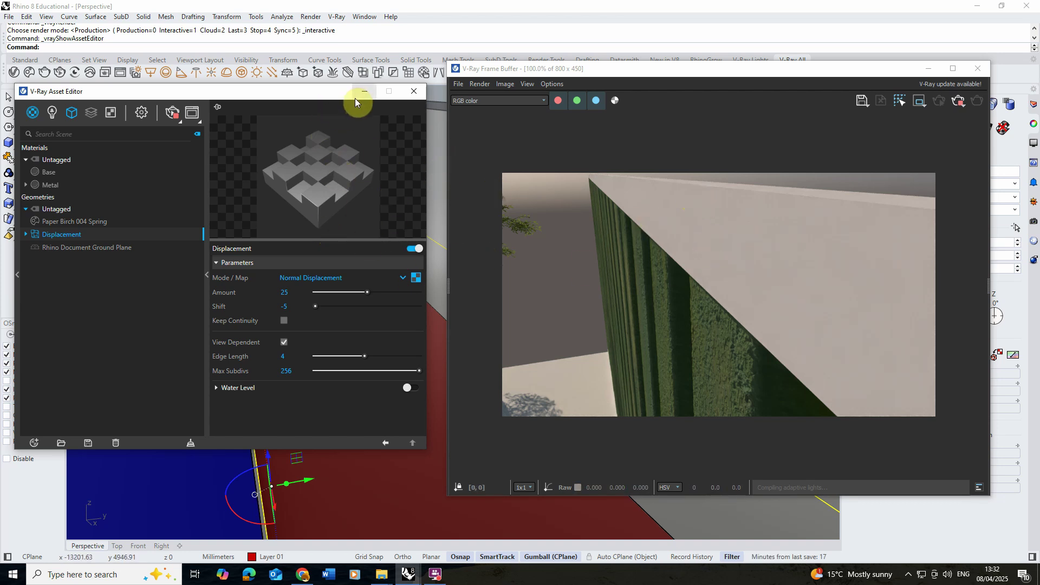
- Zoom and orbit the Perspective view to look closely along the green corrugated wall
scroll(401, 466, down, 5)
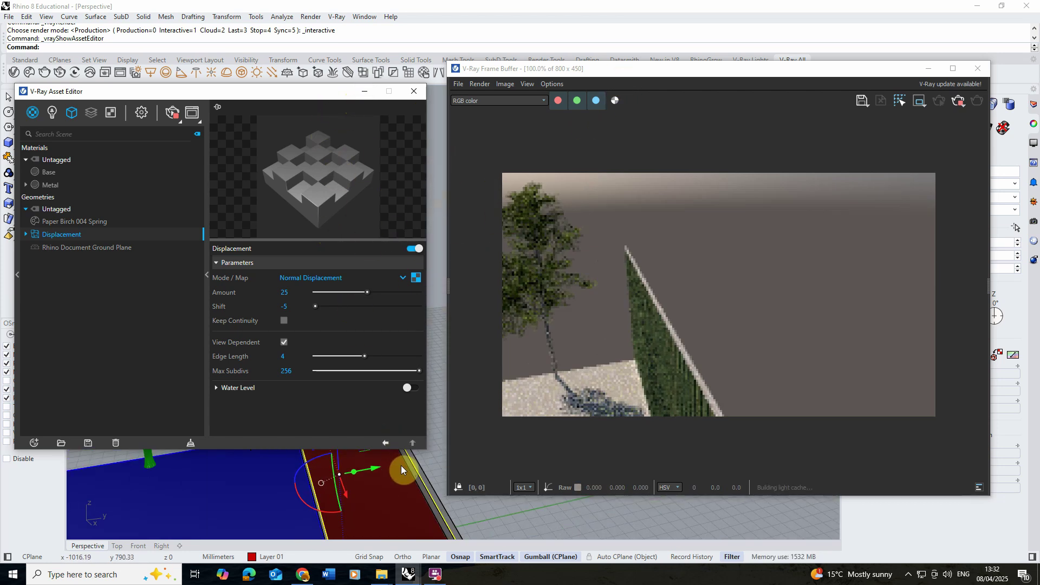
right_drag(401, 466, 417, 445)
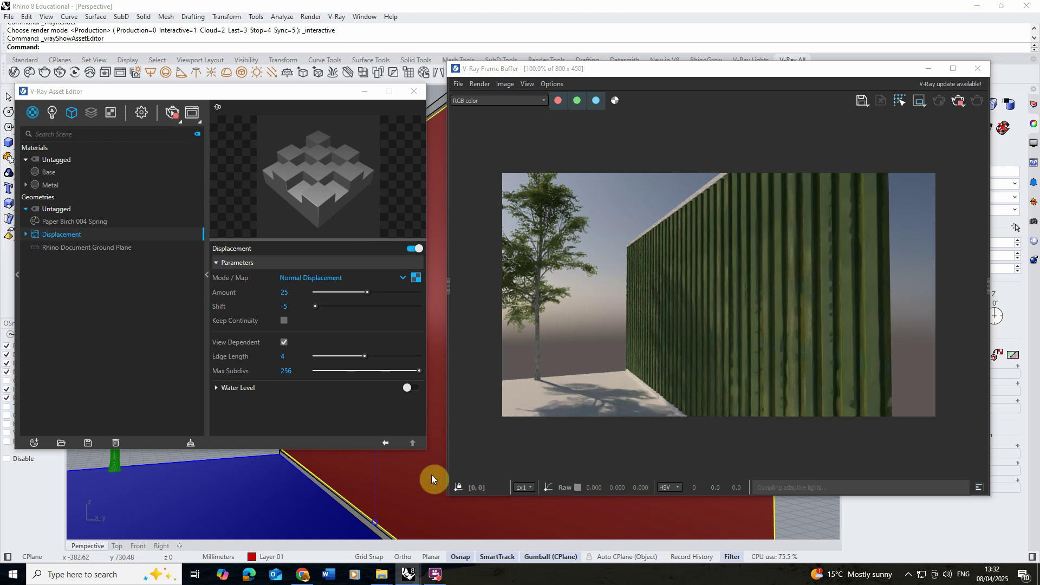
scroll(432, 475, up, 2)
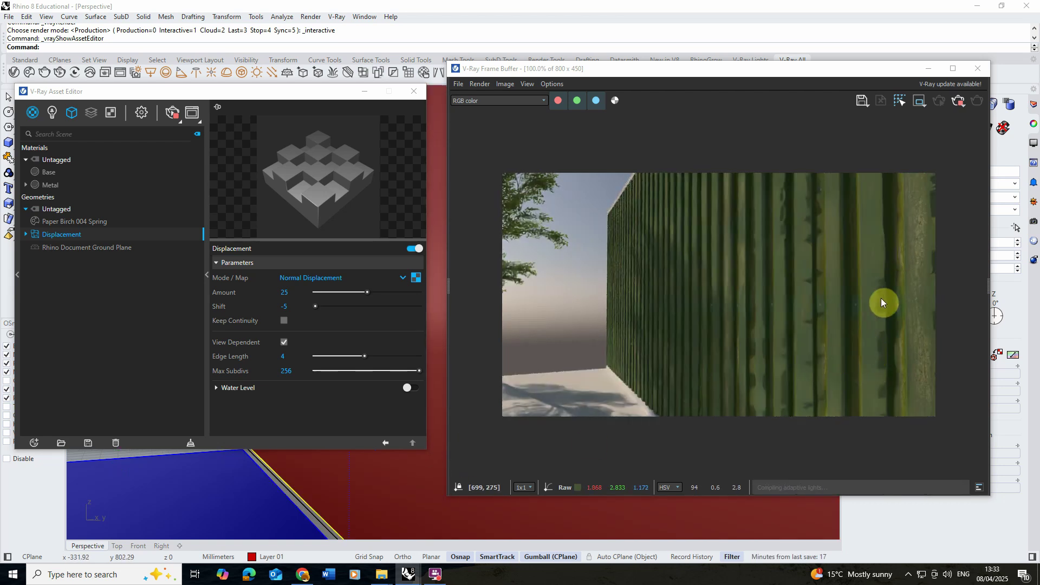
- Set the displacement Edge Length to 1 for a sharper, finer corrugation render
click(275, 358)
text(1)
key(Return)
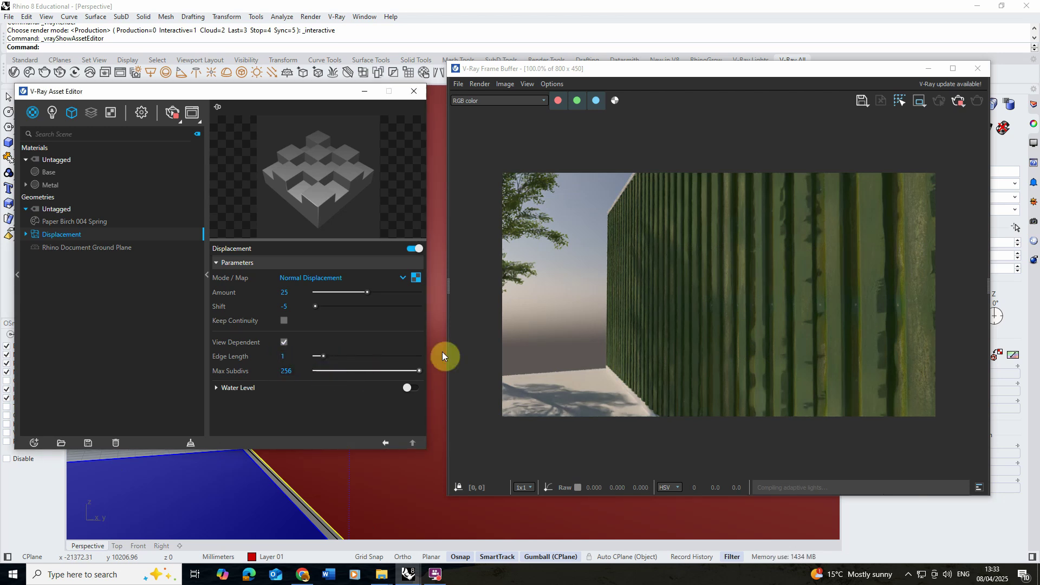
click(372, 470)
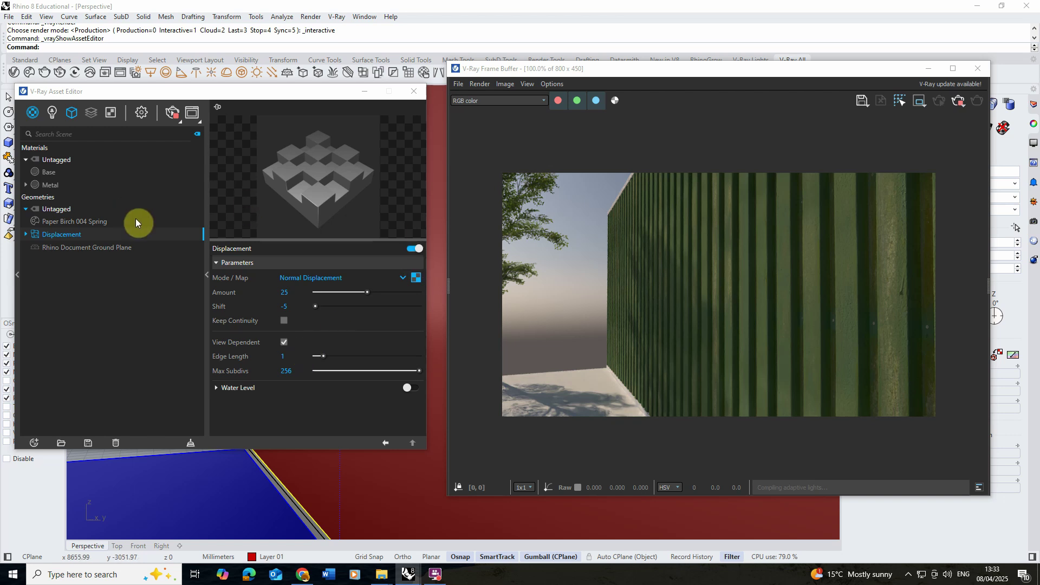
- Select the Metal material and set its Reflection Color to full white
click(54, 185)
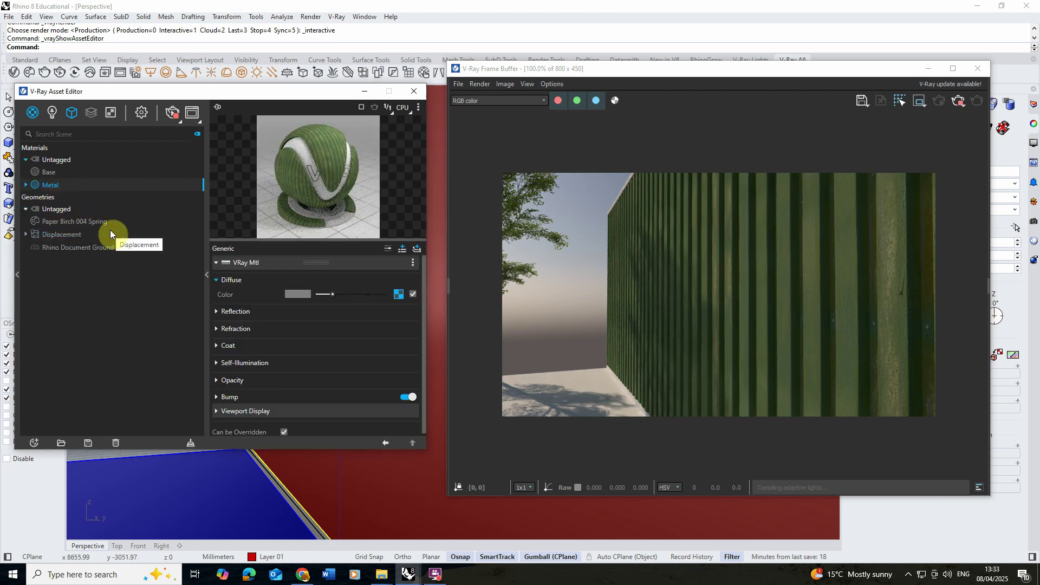
click(226, 312)
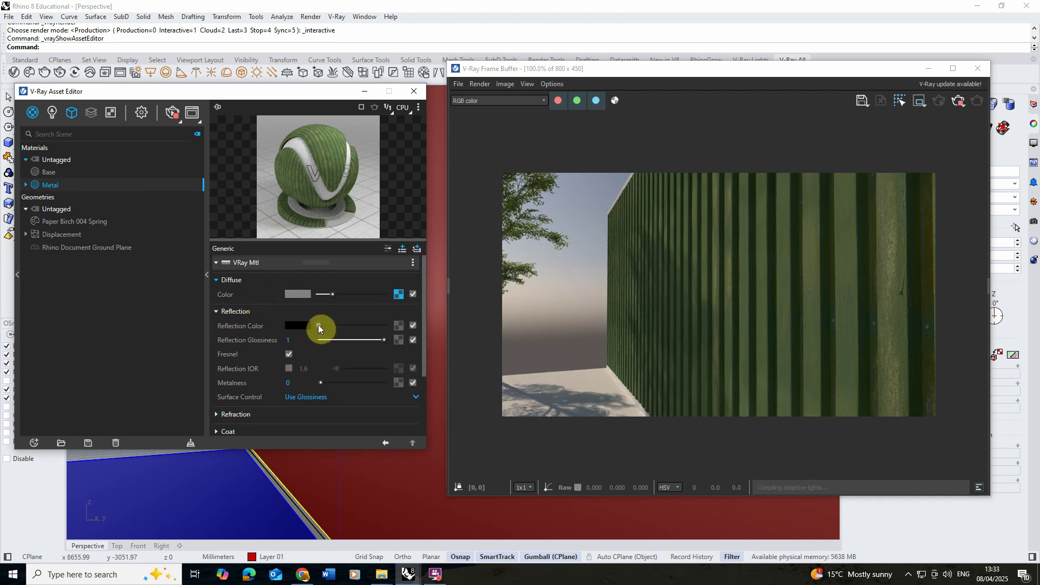
drag(318, 325, 431, 327)
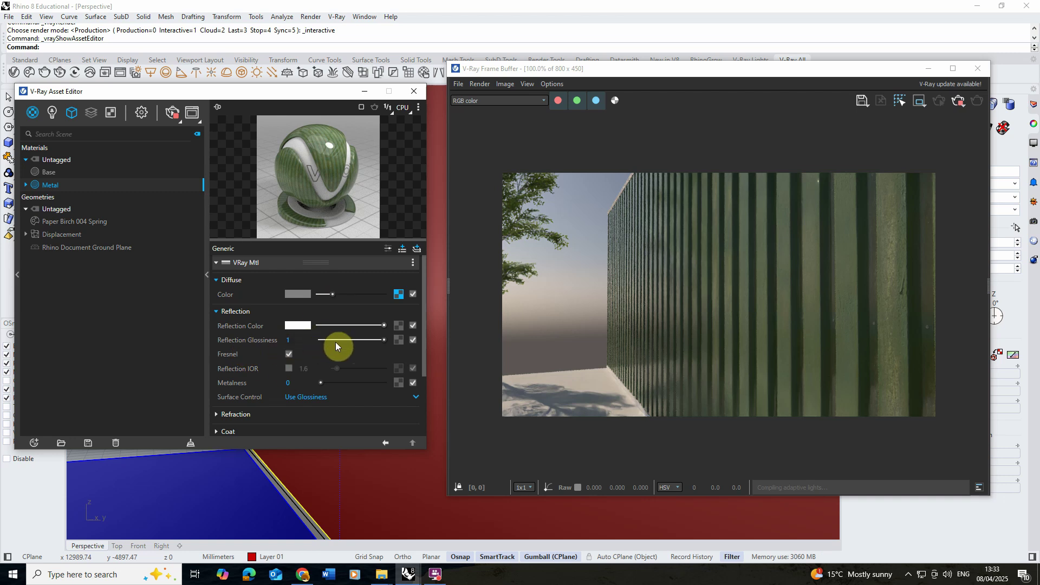
- Add a Bitmap to the Reflection Glossiness slot, closing the file picker without a file
click(398, 339)
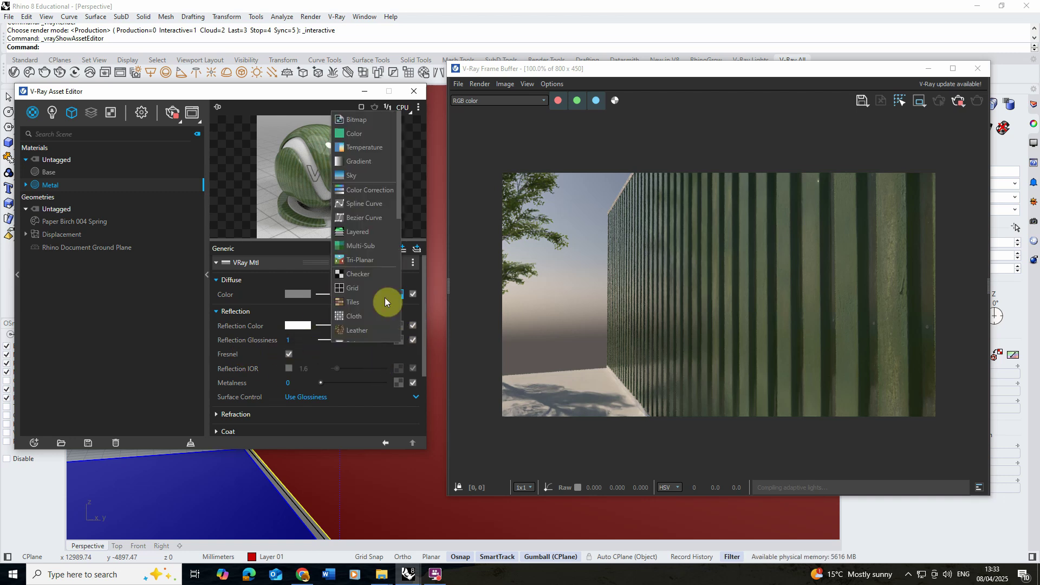
click(356, 119)
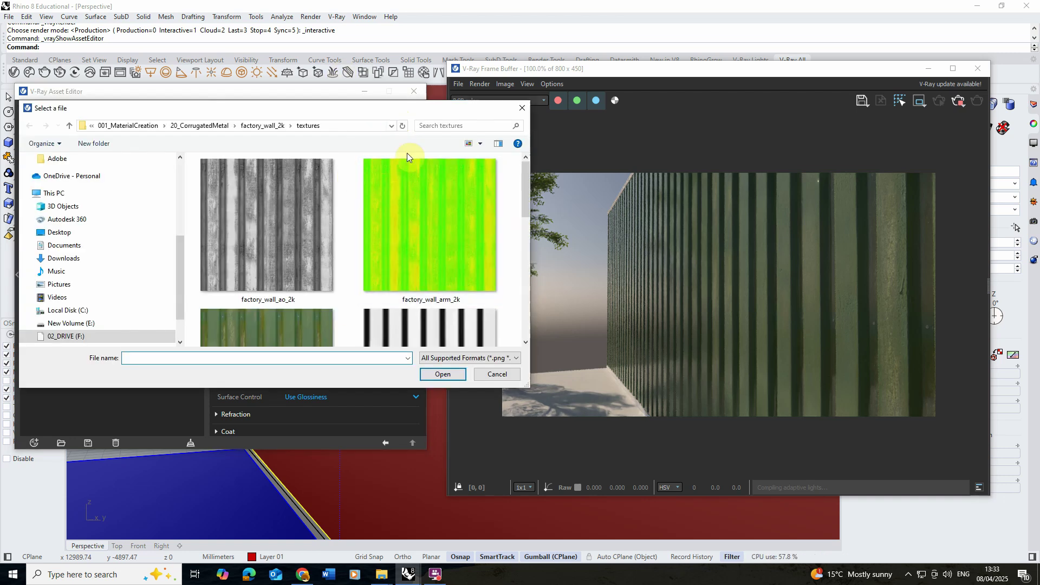
drag(525, 179, 527, 320)
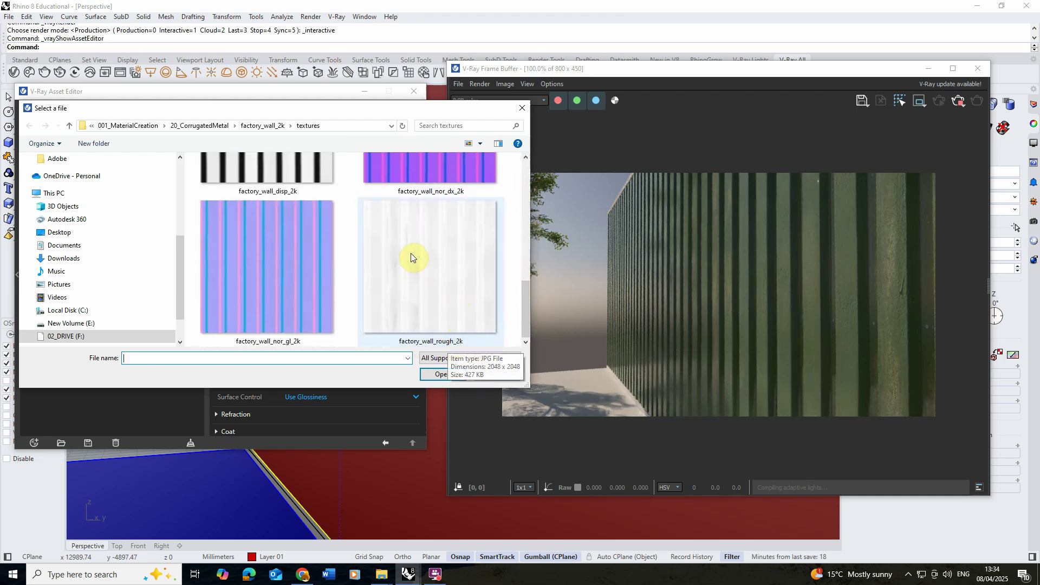
click(417, 301)
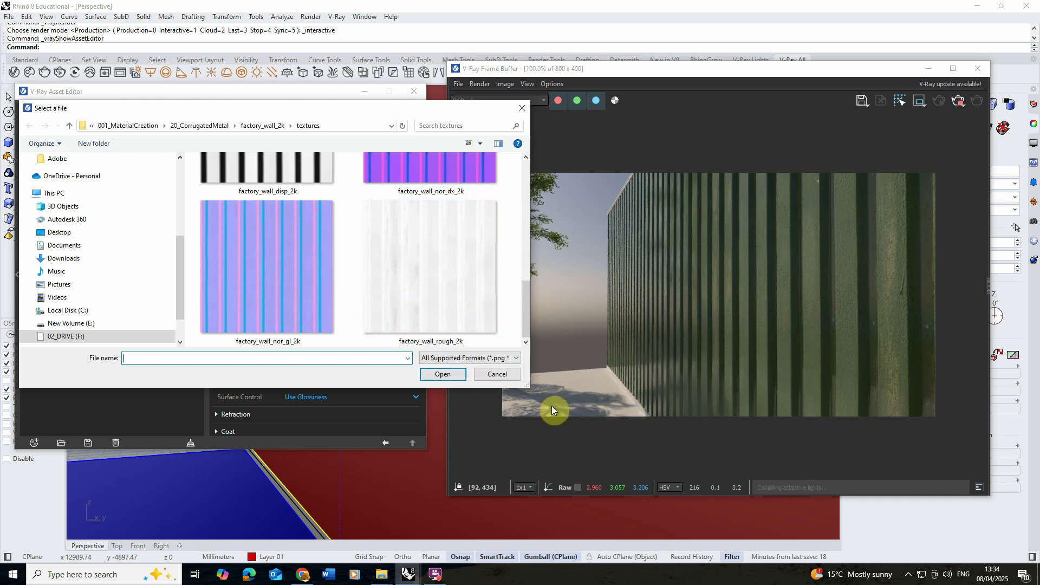
click(502, 380)
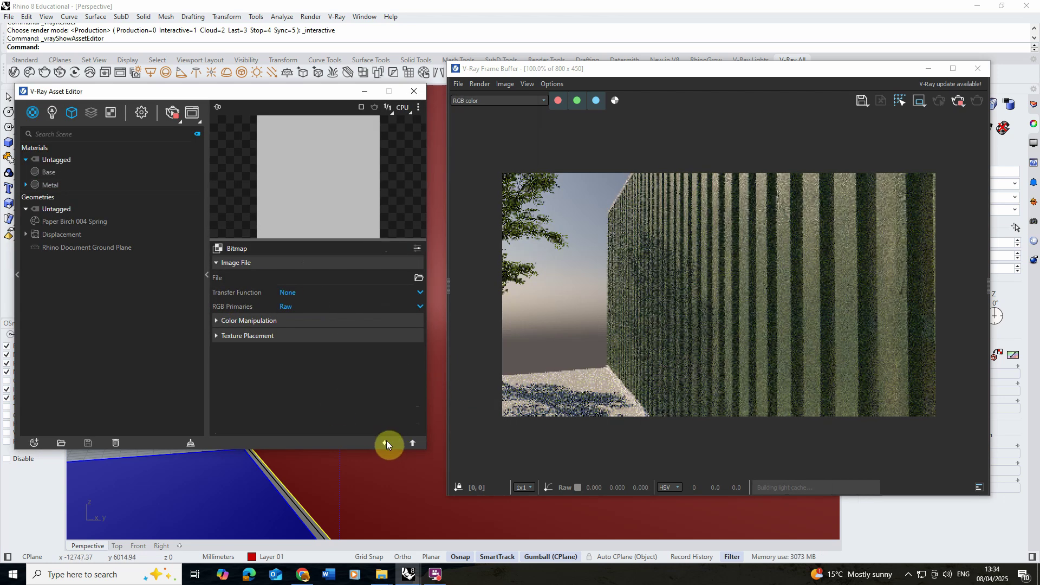
click(386, 444)
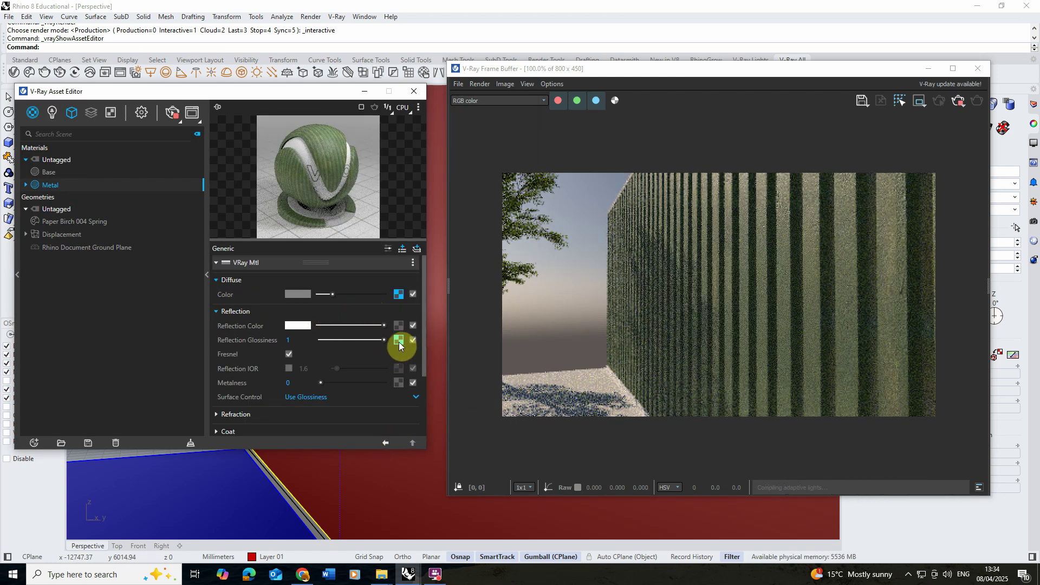
- Switch Surface Control to Use Roughness and load factory_wall_rough_2k as the roughness bitmap
click(311, 399)
click(308, 425)
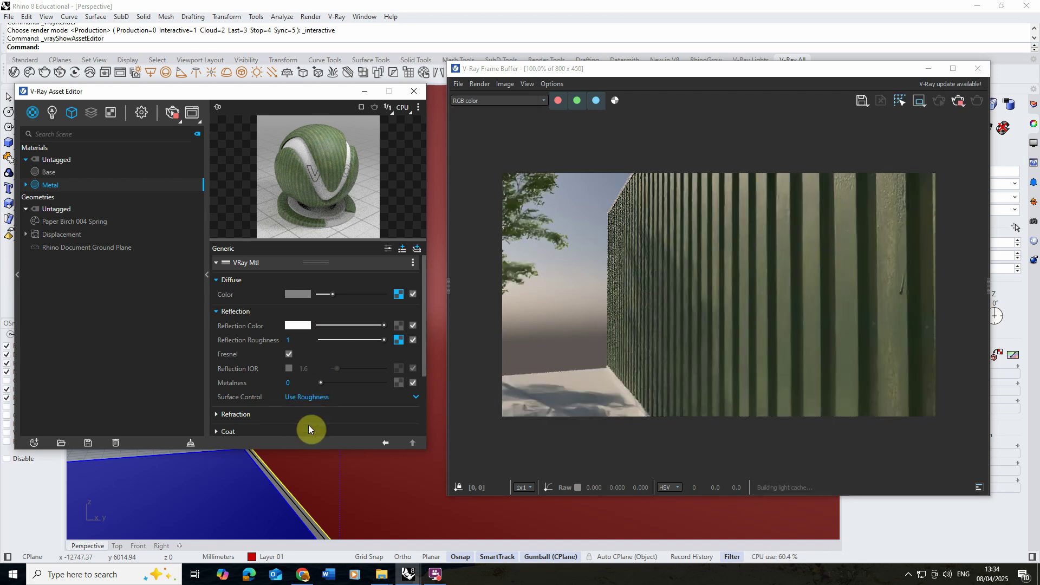
click(399, 339)
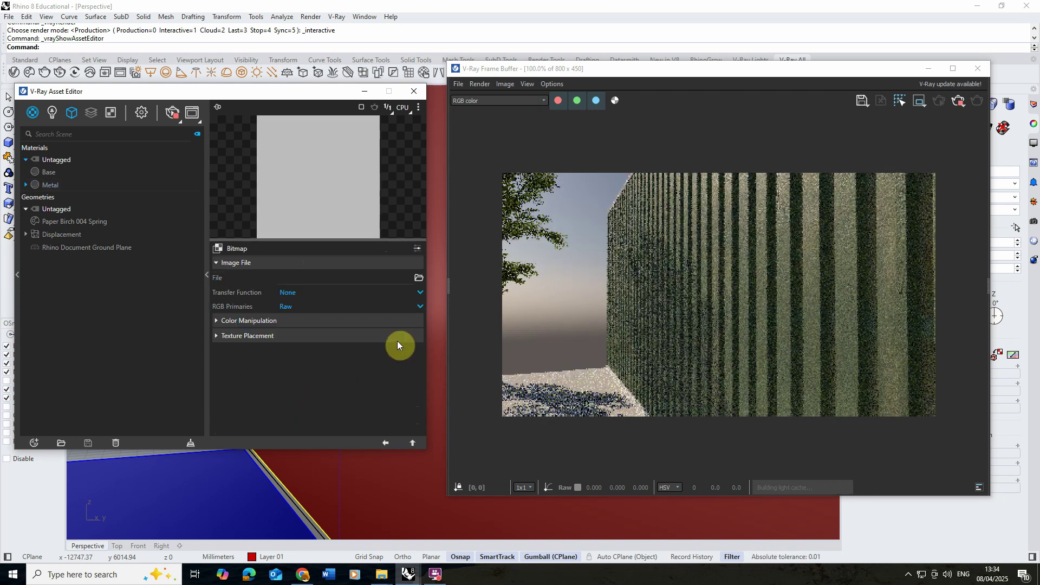
click(219, 248)
click(252, 257)
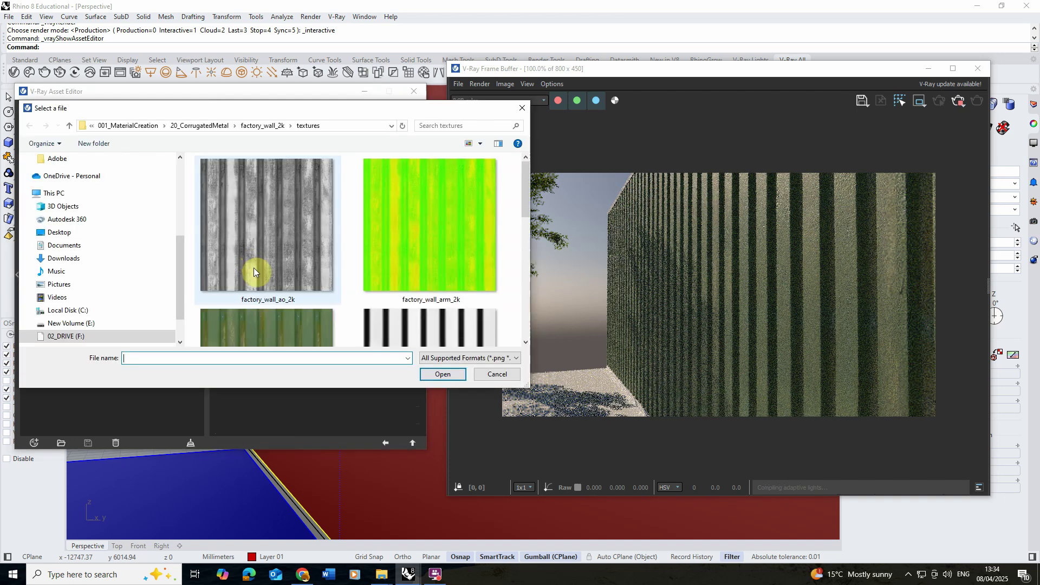
scroll(347, 271, down, 5)
click(485, 330)
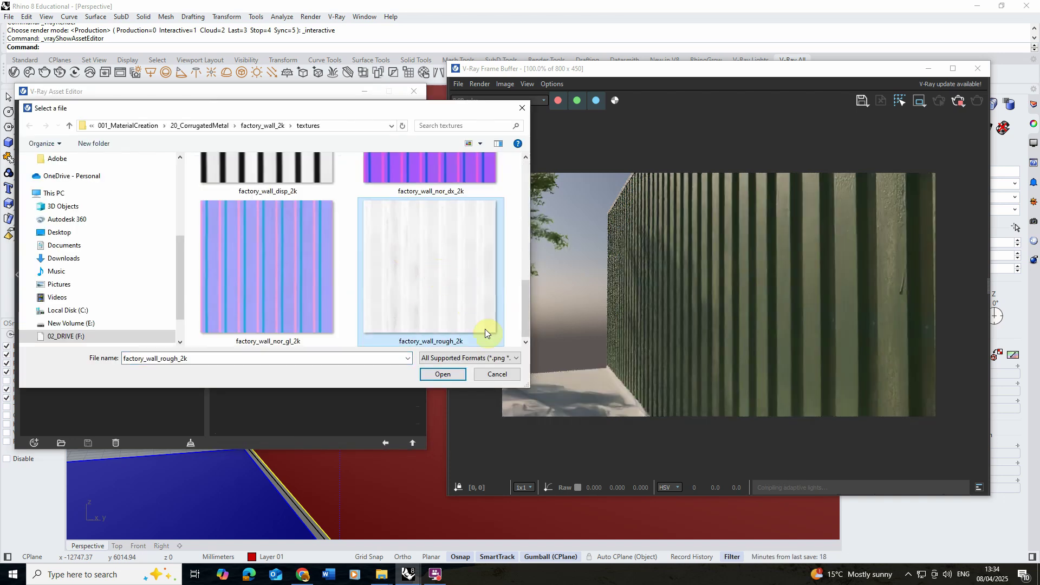
click(450, 379)
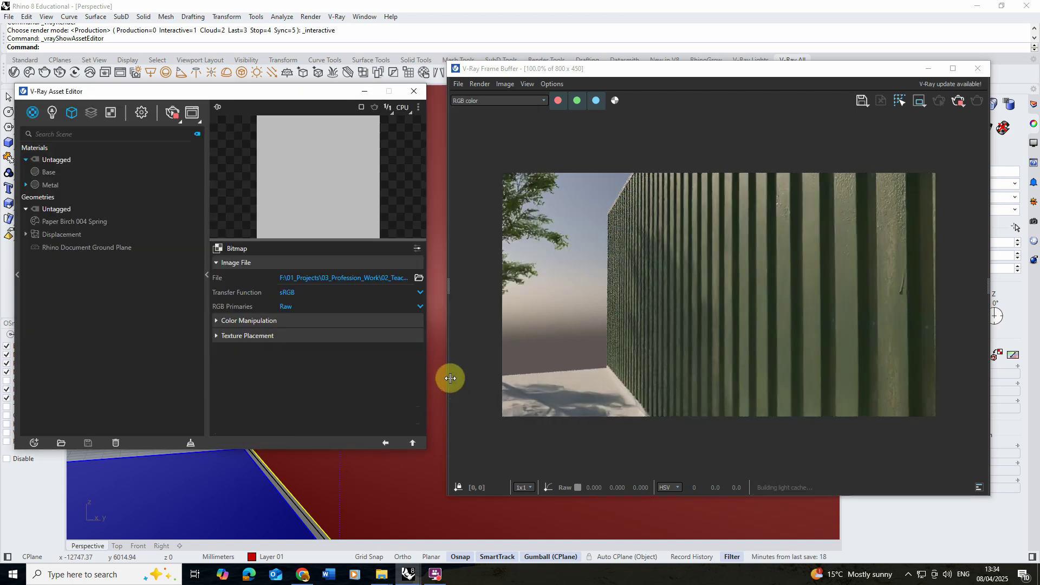
click(385, 444)
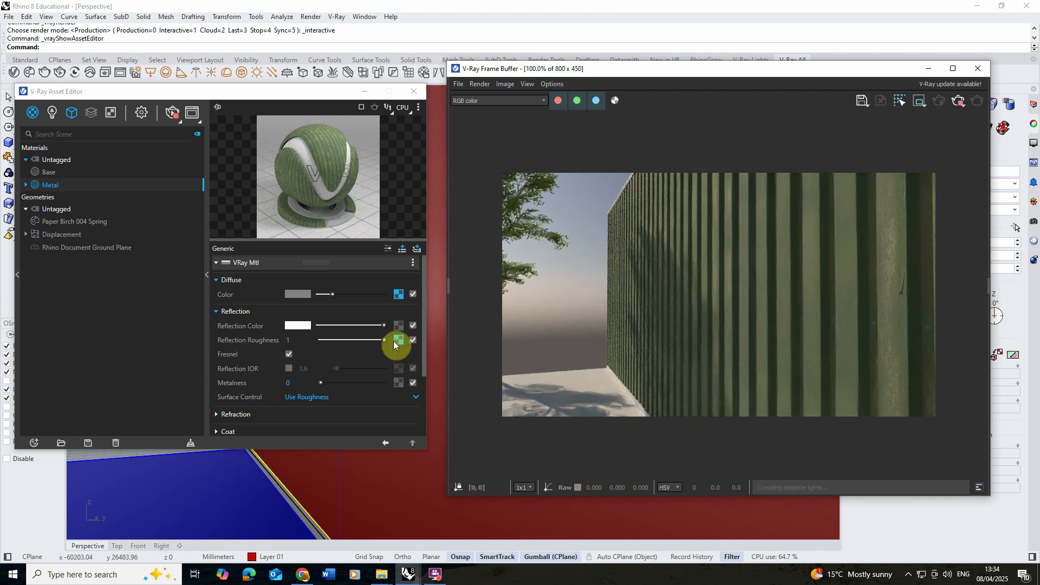
- Test black and white reflection colours, then settle the Reflection Color on light grey
drag(383, 326, 294, 326)
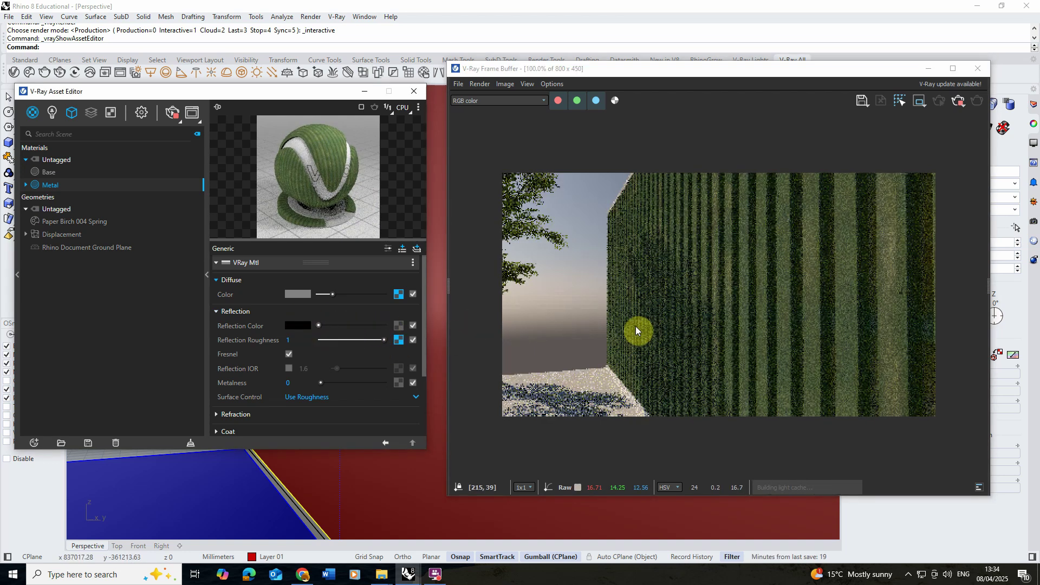
drag(318, 326, 384, 325)
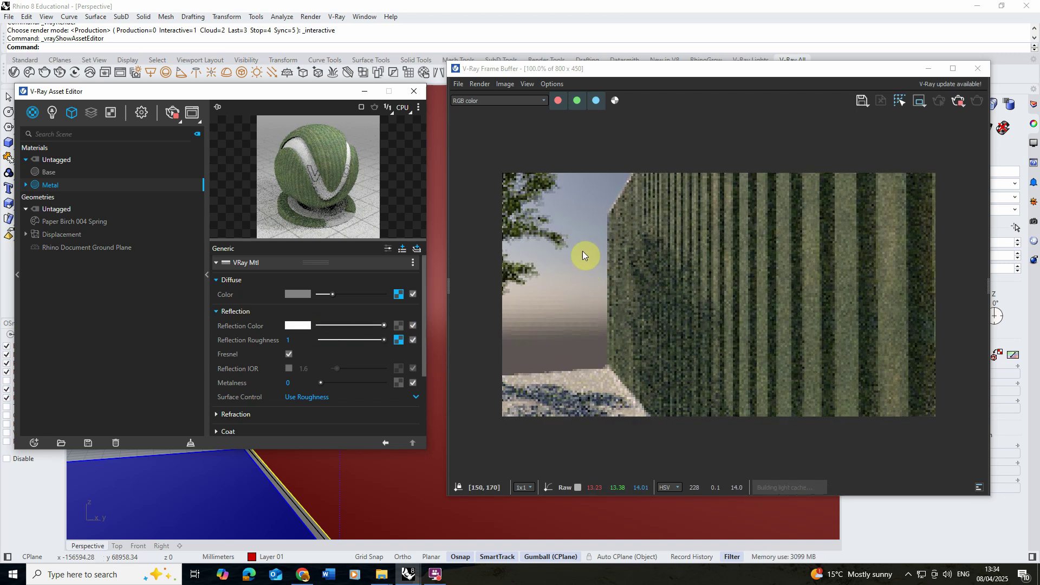
drag(382, 326, 354, 326)
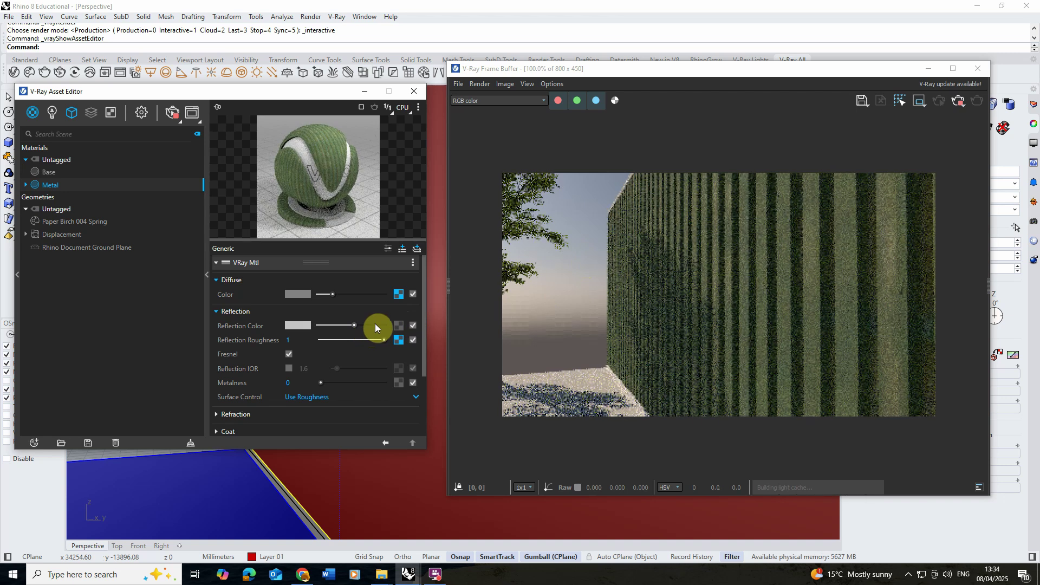
- Minimize the Asset Editor and pull the Perspective view back to frame tree, wall and gravel ground
click(362, 93)
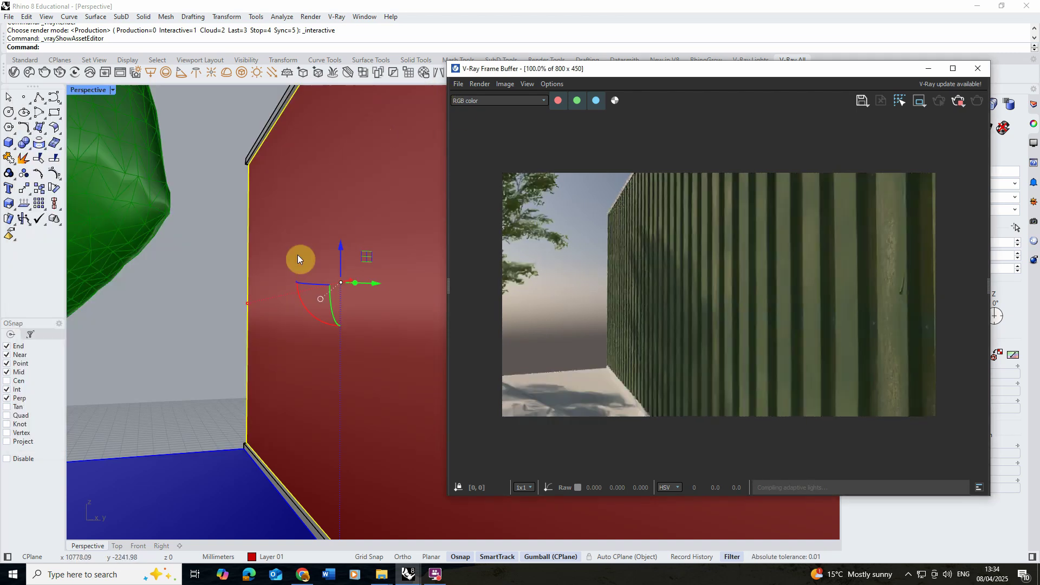
right_drag(281, 259, 339, 274)
scroll(339, 274, down, 3)
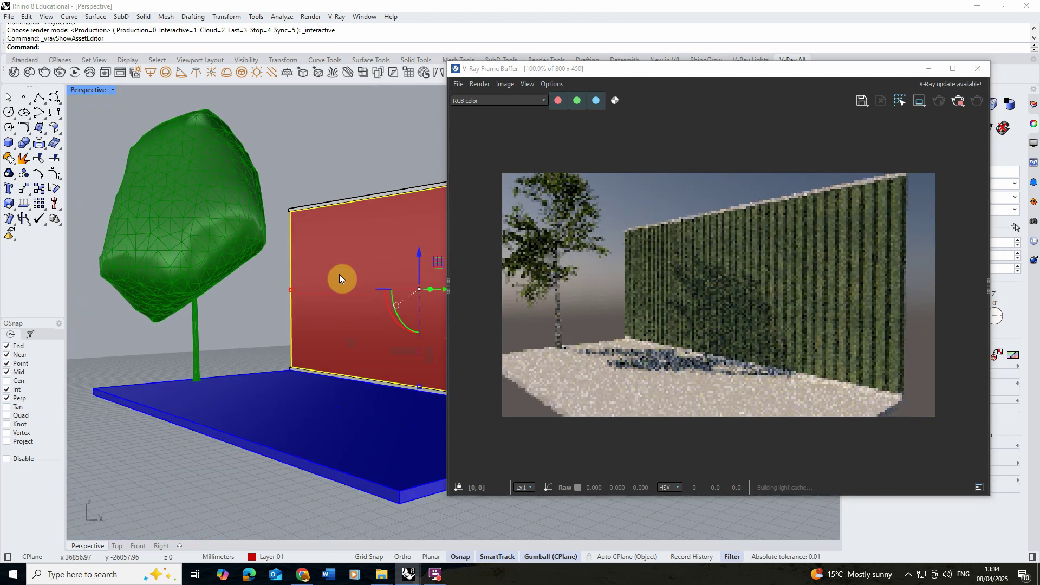
scroll(281, 276, up, 3)
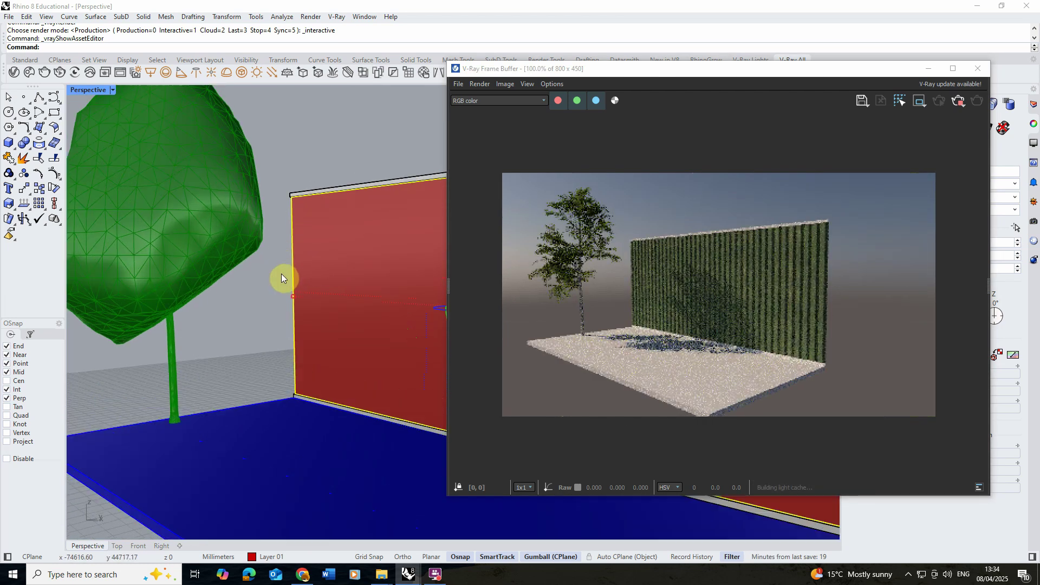